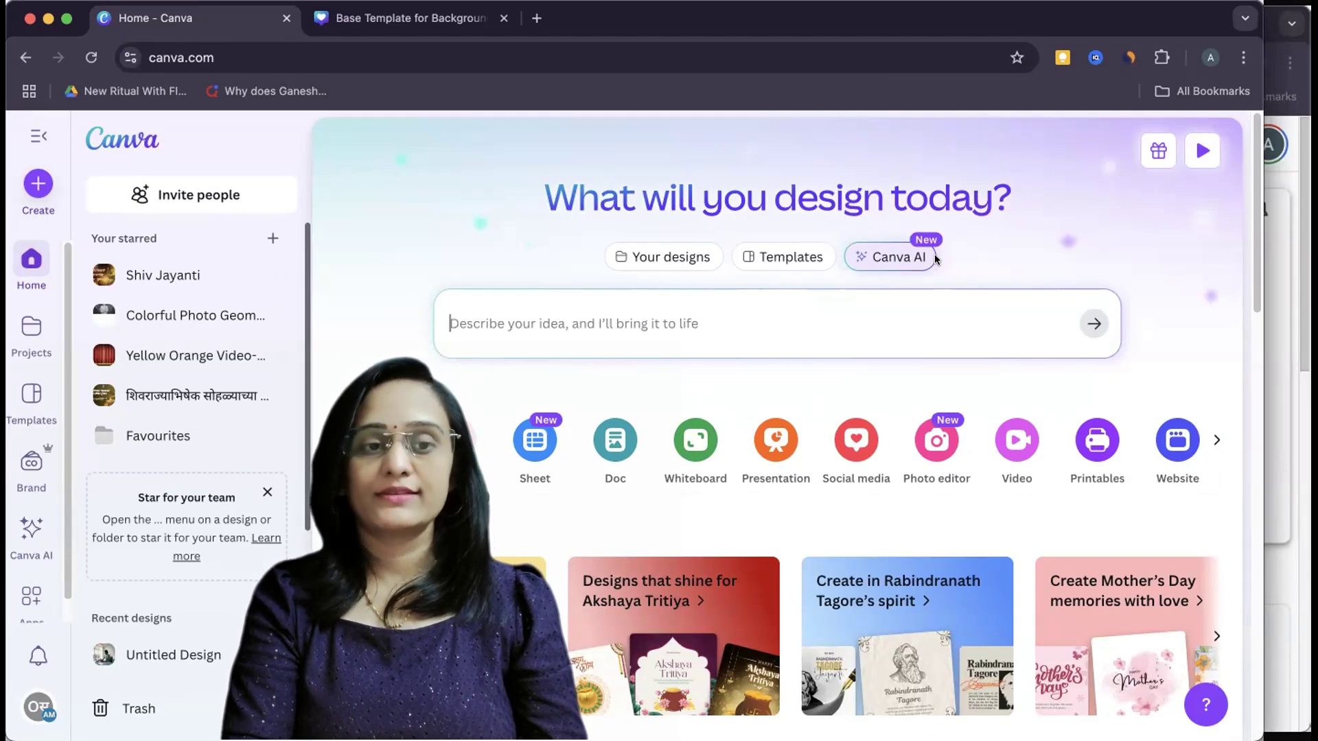
# Open Canva AI and enter the prompt "Create engaging Instagram post for business growth tips.".
pyautogui.click(23, 541)
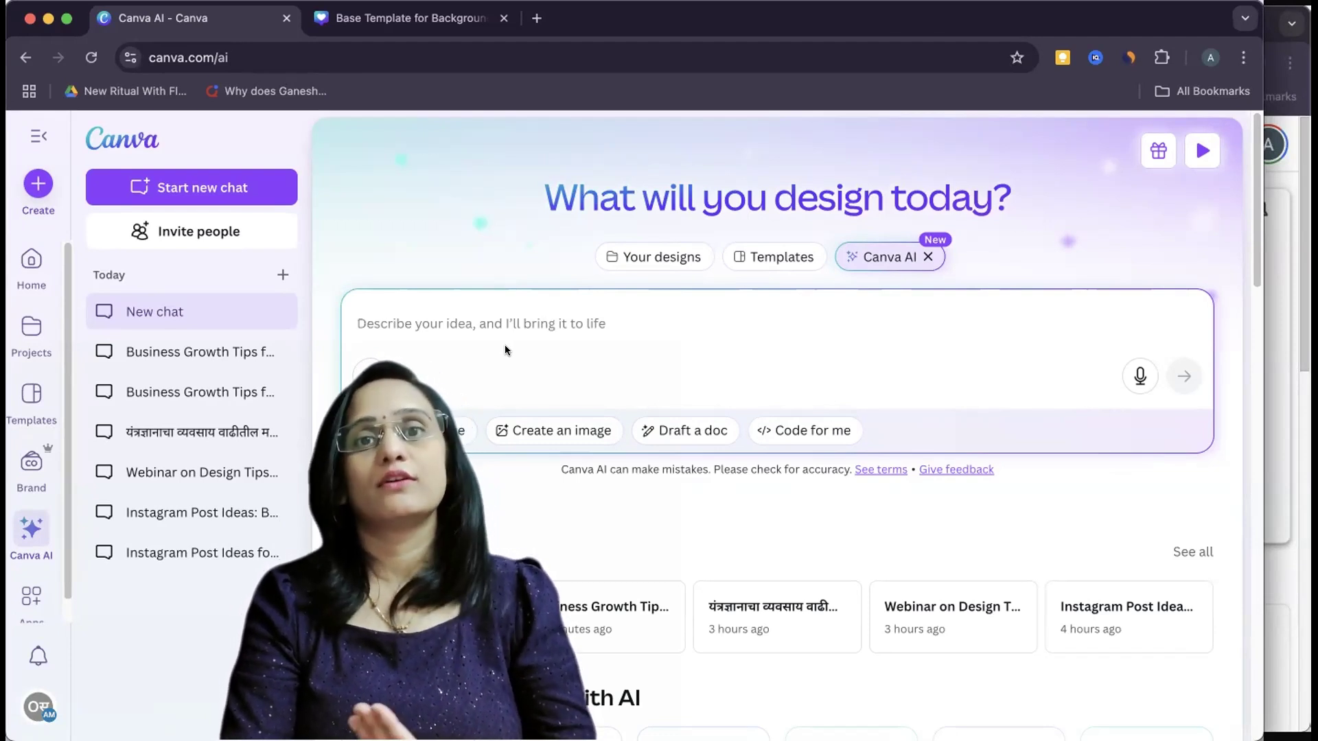
pyautogui.click(367, 378)
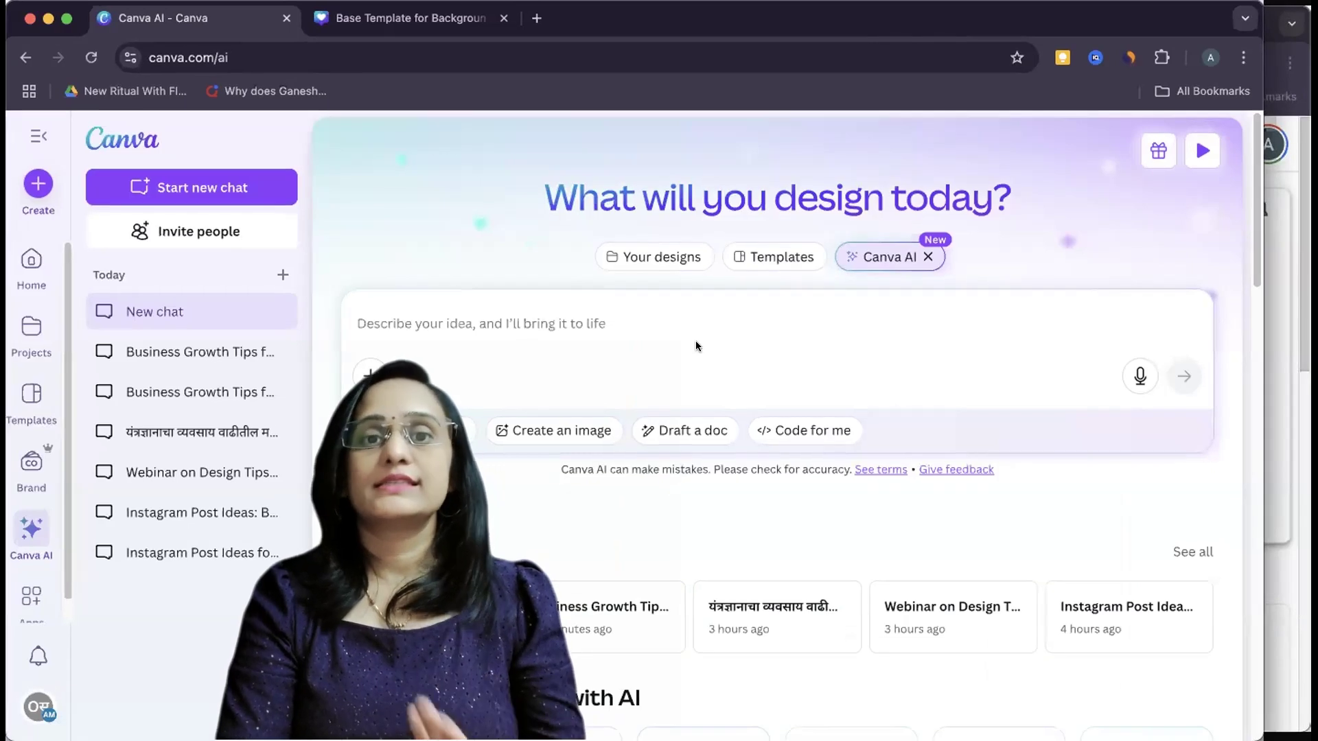
pyautogui.click(419, 335)
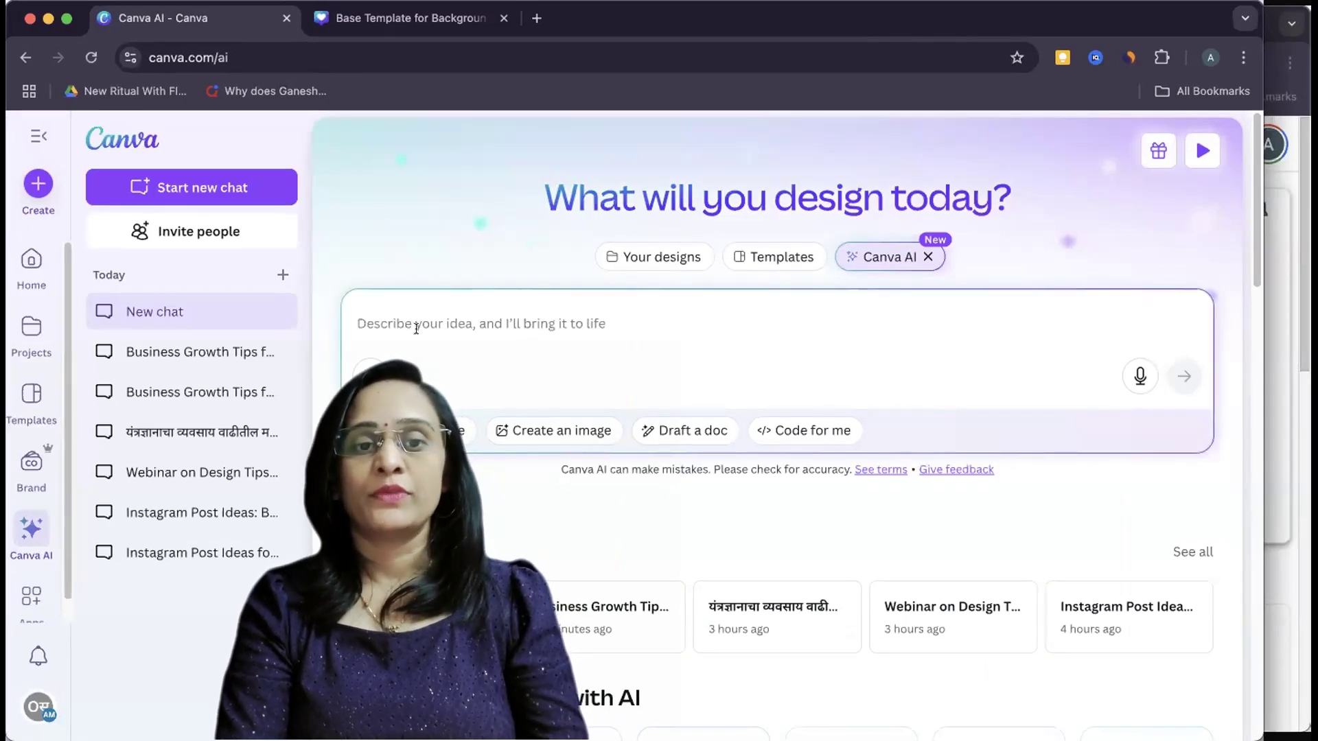
pyautogui.write('Create engaging Instagram post for business growth tips.')
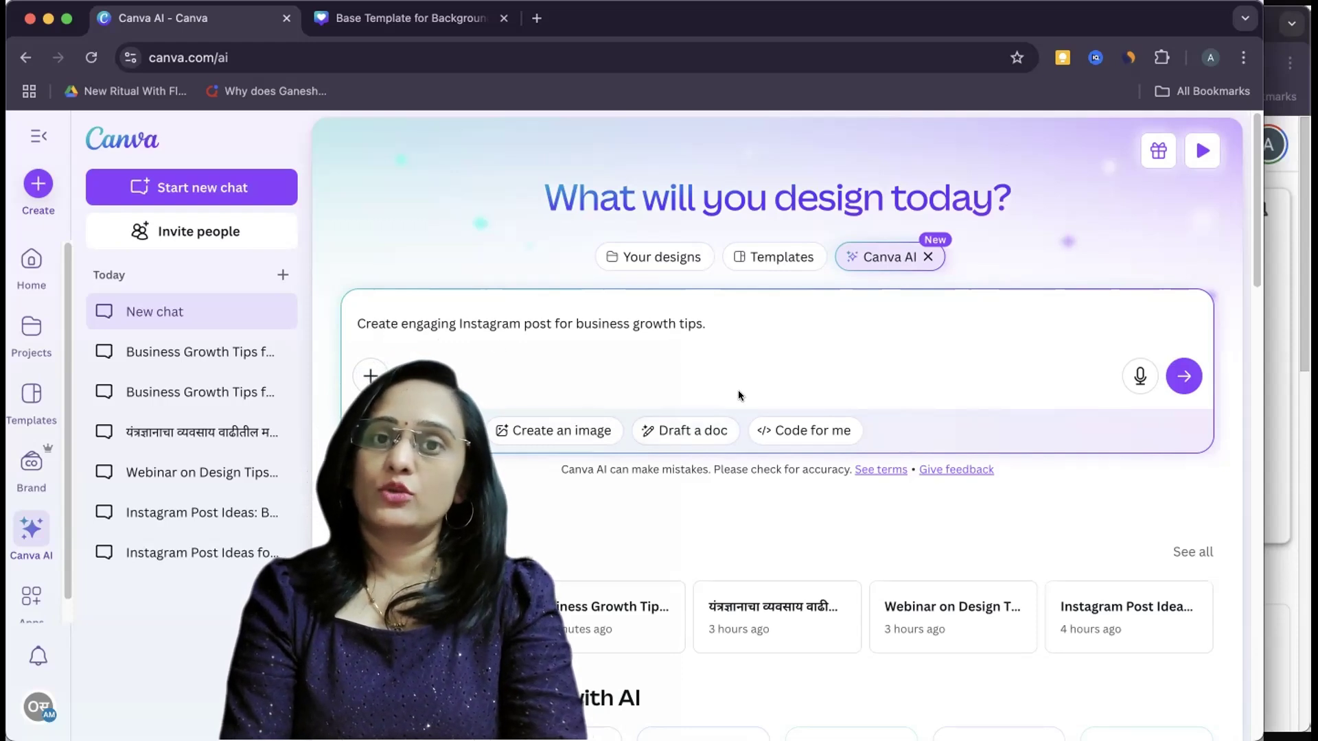
# Choose a Social Media design in the Instagram Post format and generate designs from the prompt.
pyautogui.click(395, 437)
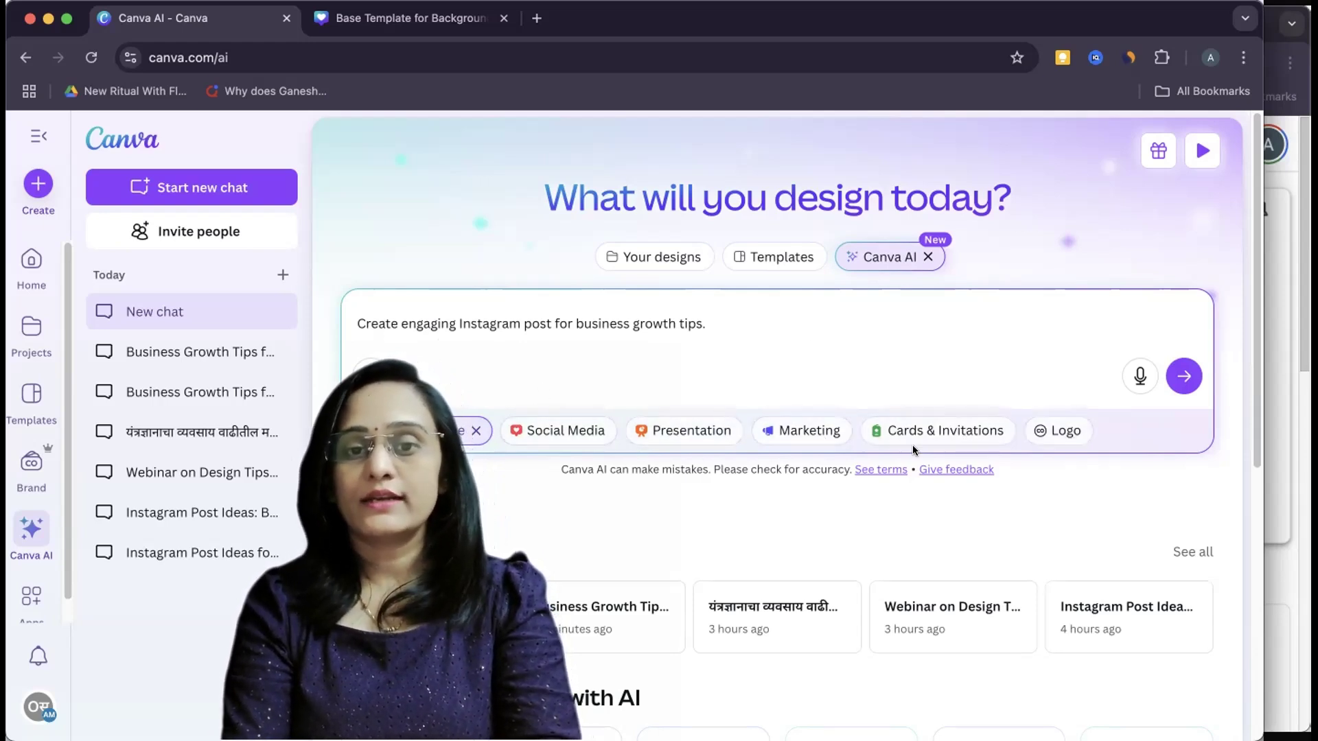
pyautogui.click(549, 432)
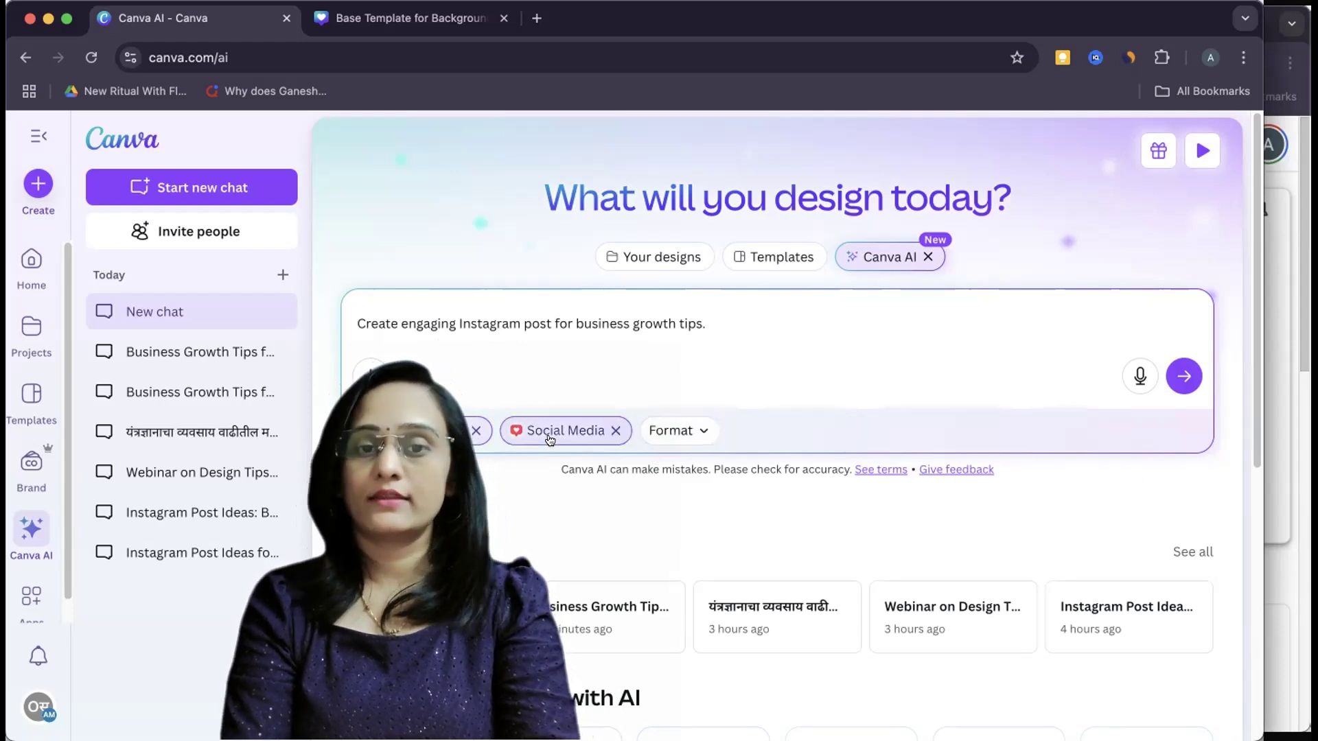
pyautogui.click(680, 432)
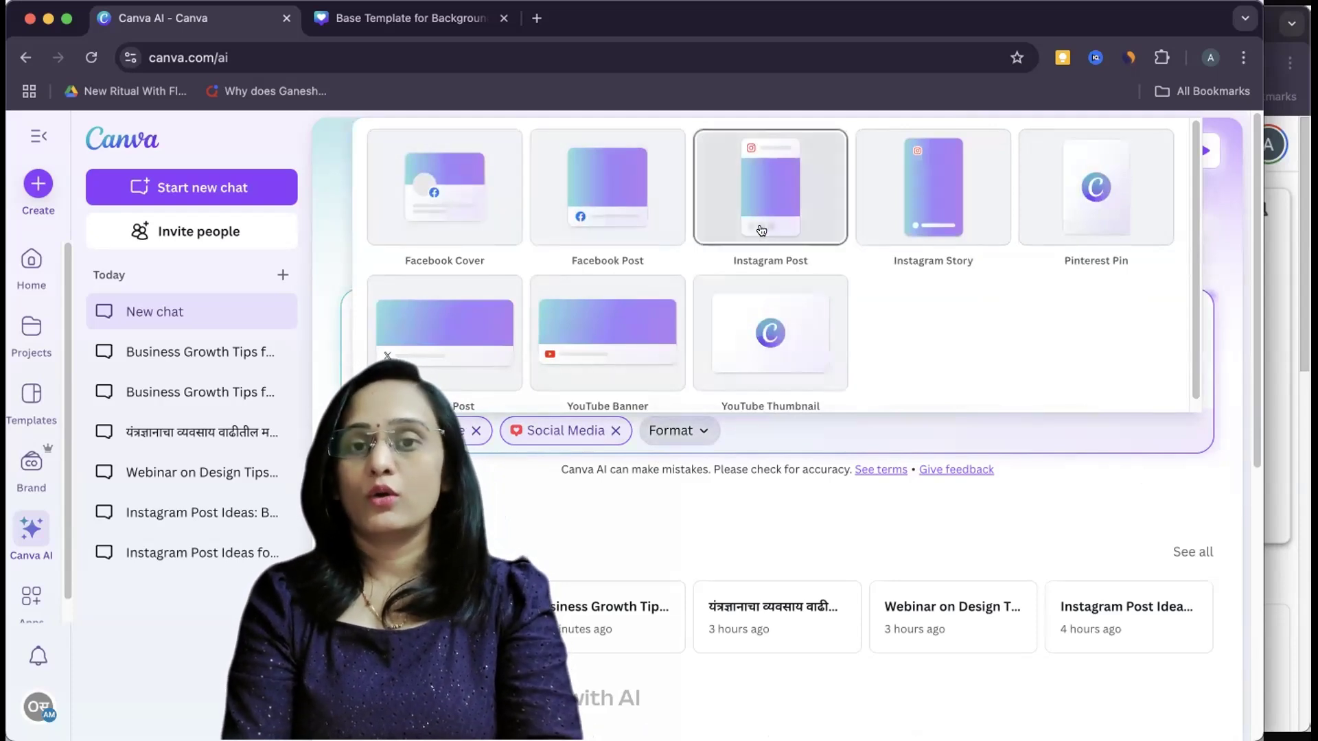
pyautogui.click(761, 230)
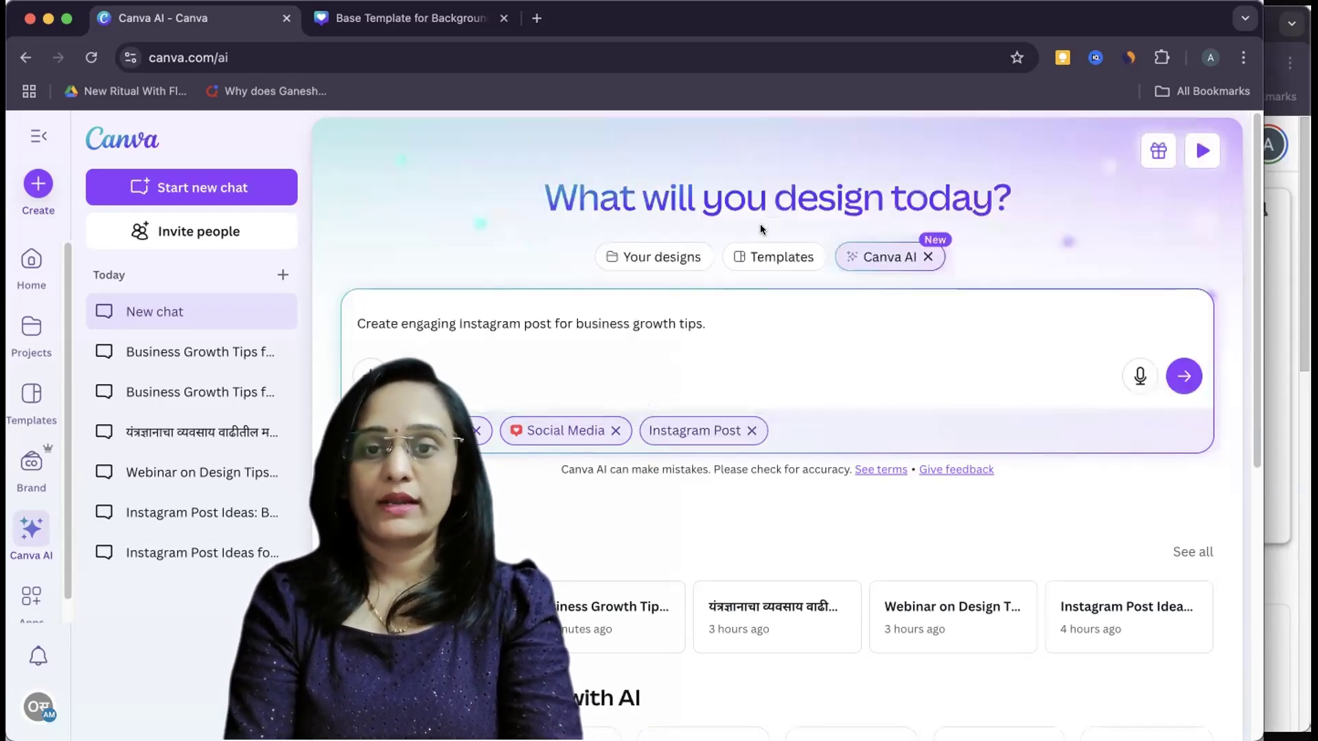
pyautogui.click(1186, 379)
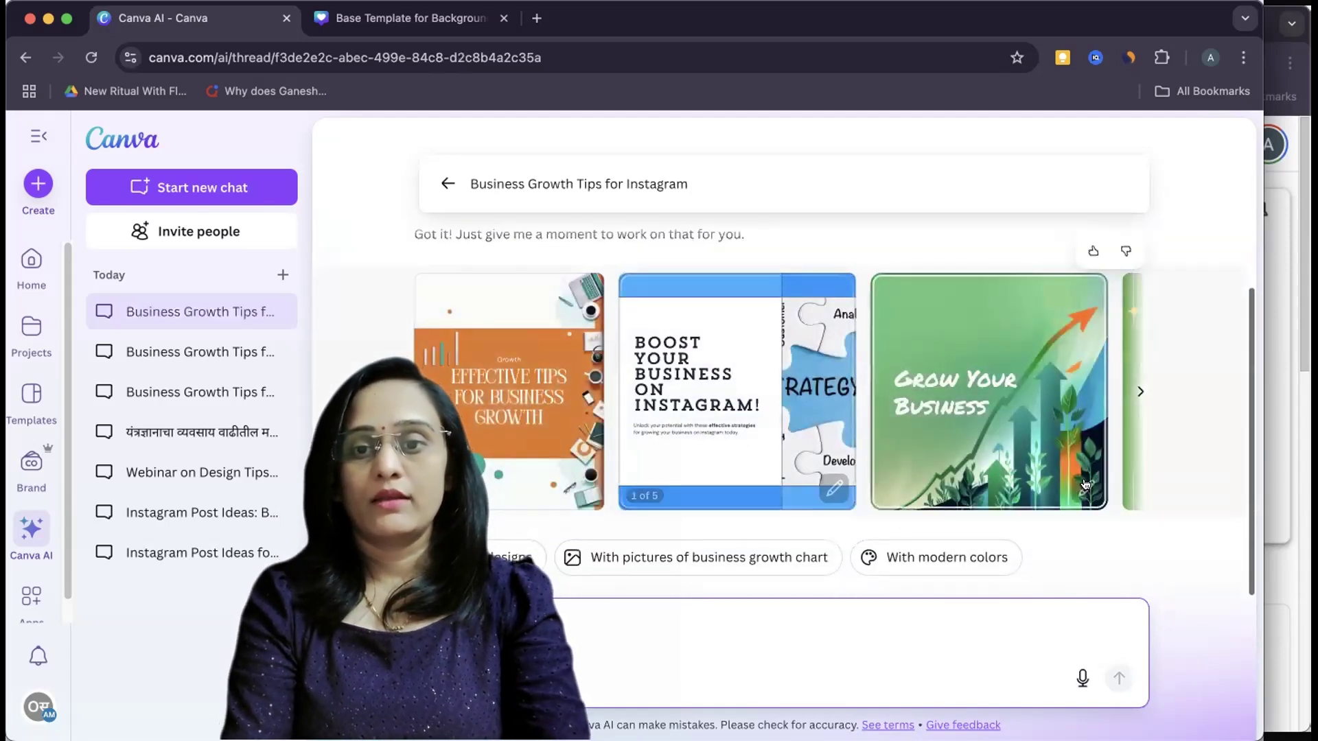
# Generate a new set of the business growth posts with modern colors and browse the suggested designs.
pyautogui.hscroll(3, 1075, 418)
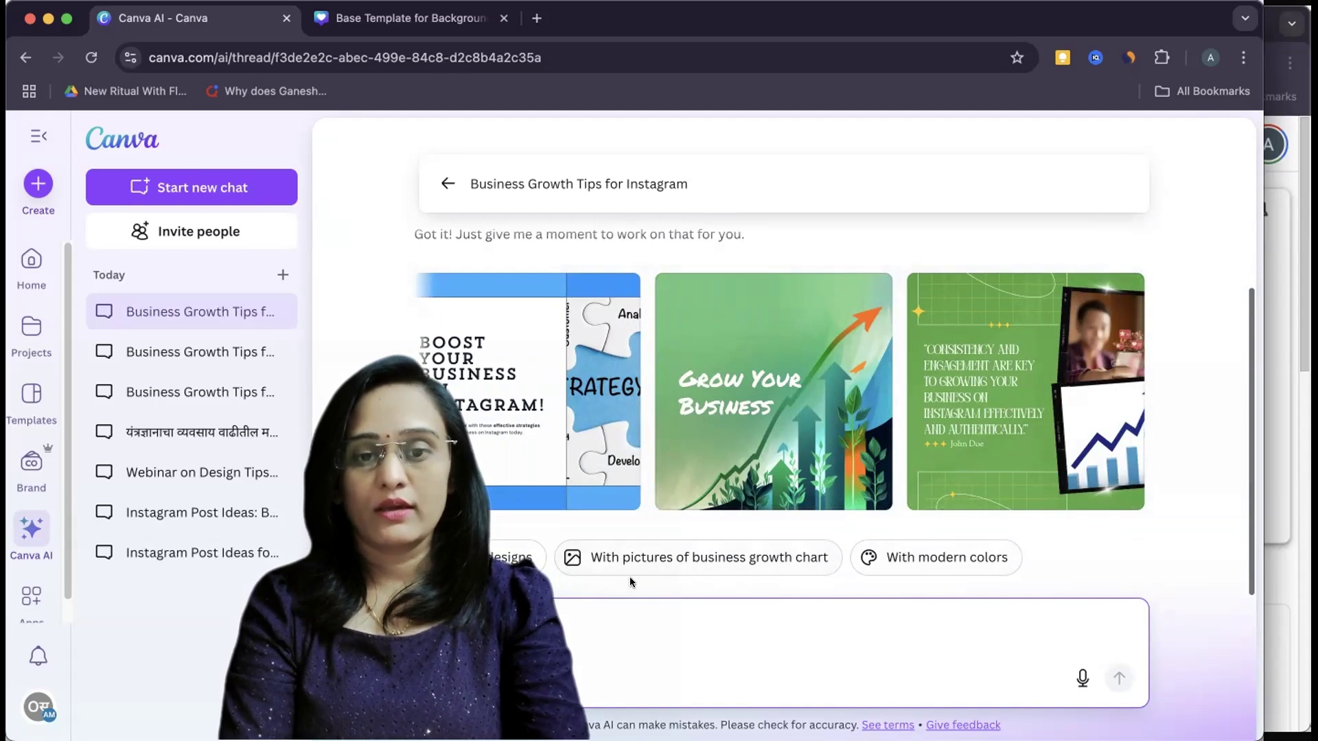
pyautogui.click(953, 560)
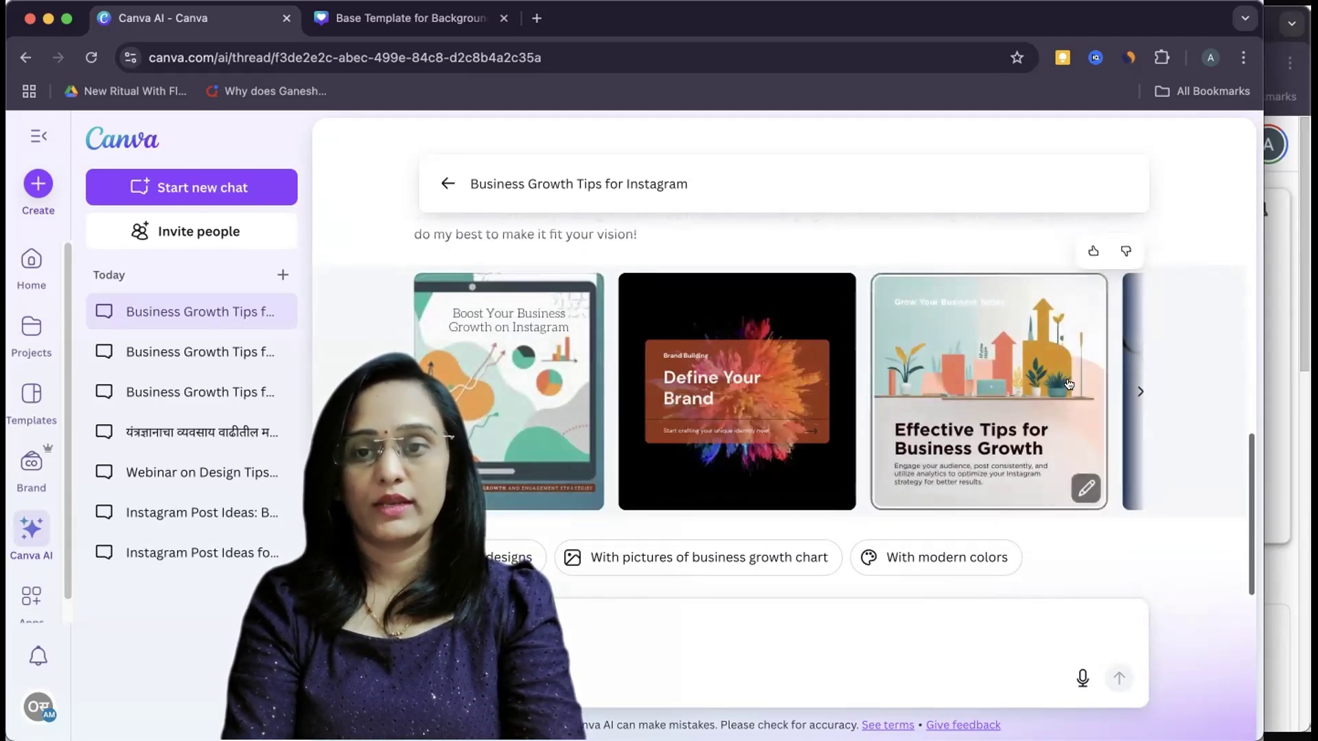
pyautogui.click(1135, 394)
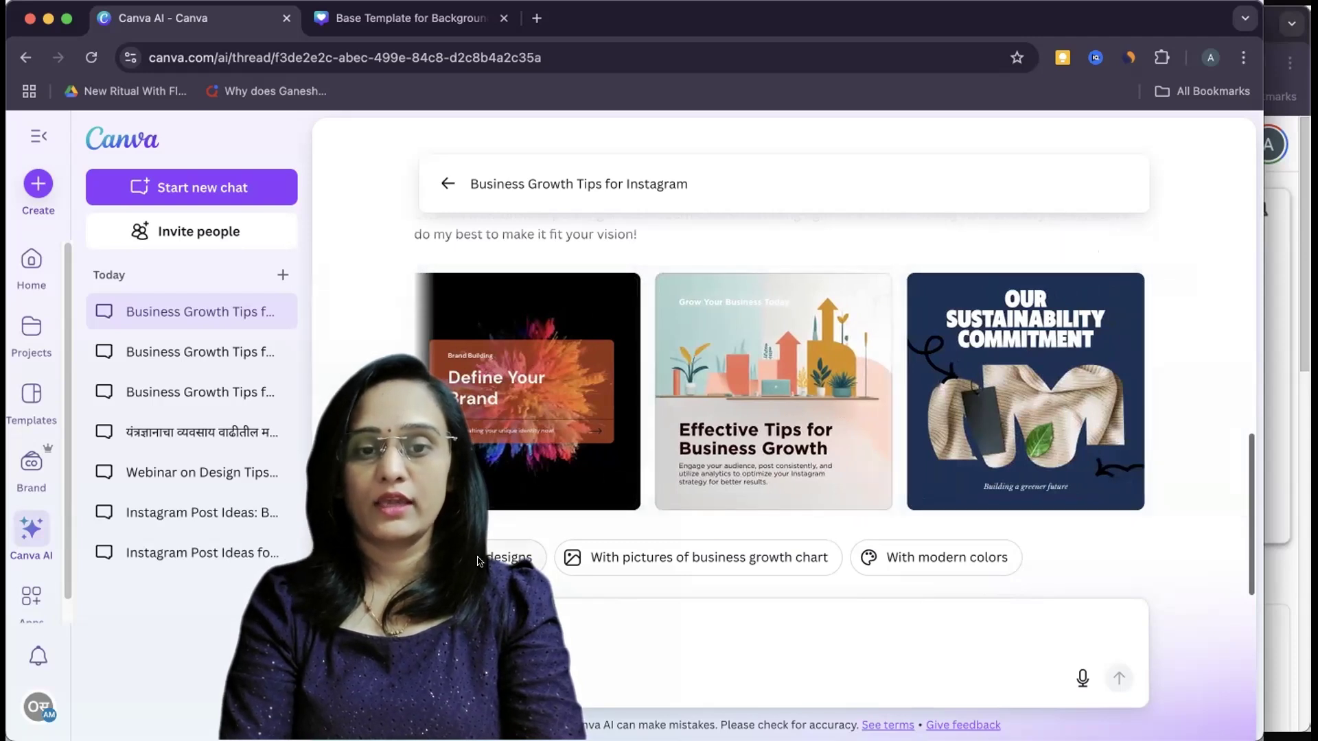
# Generate another set of posts from the suggested "designs" follow-up and browse through the results.
pyautogui.click(511, 557)
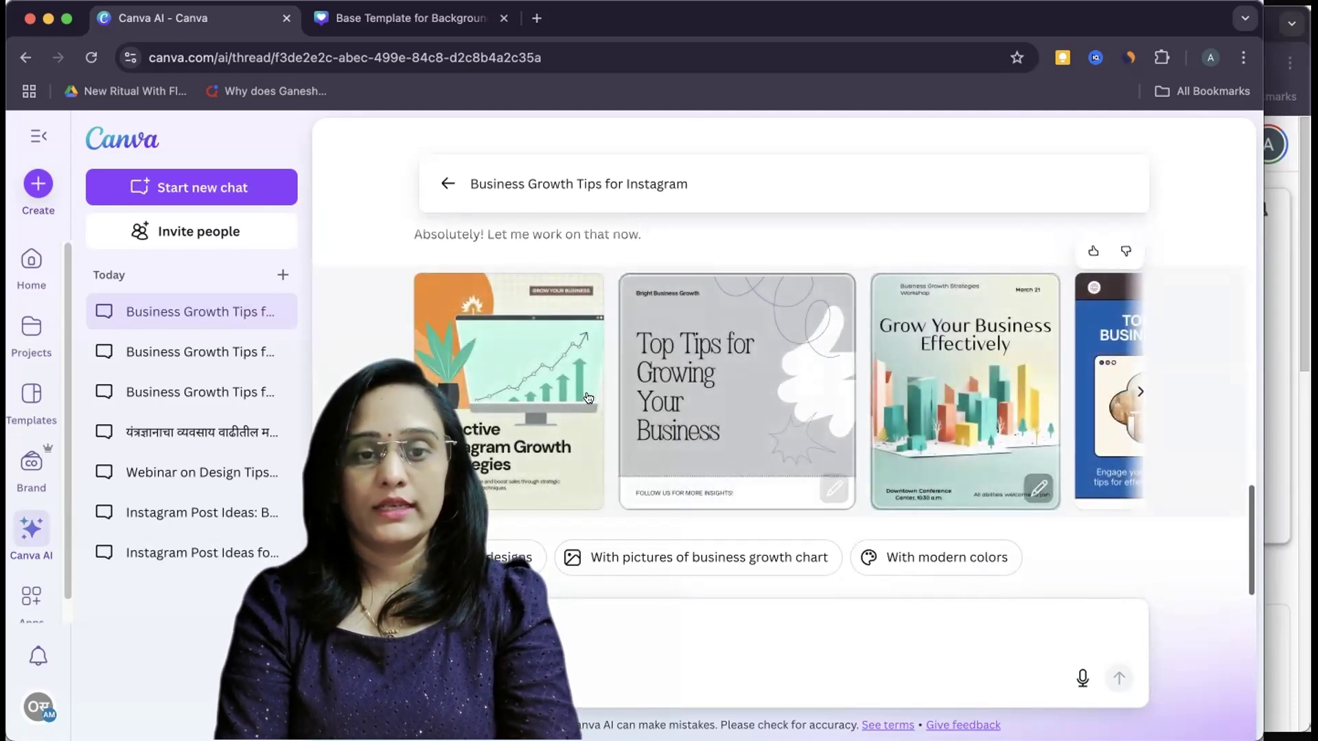
pyautogui.click(1140, 391)
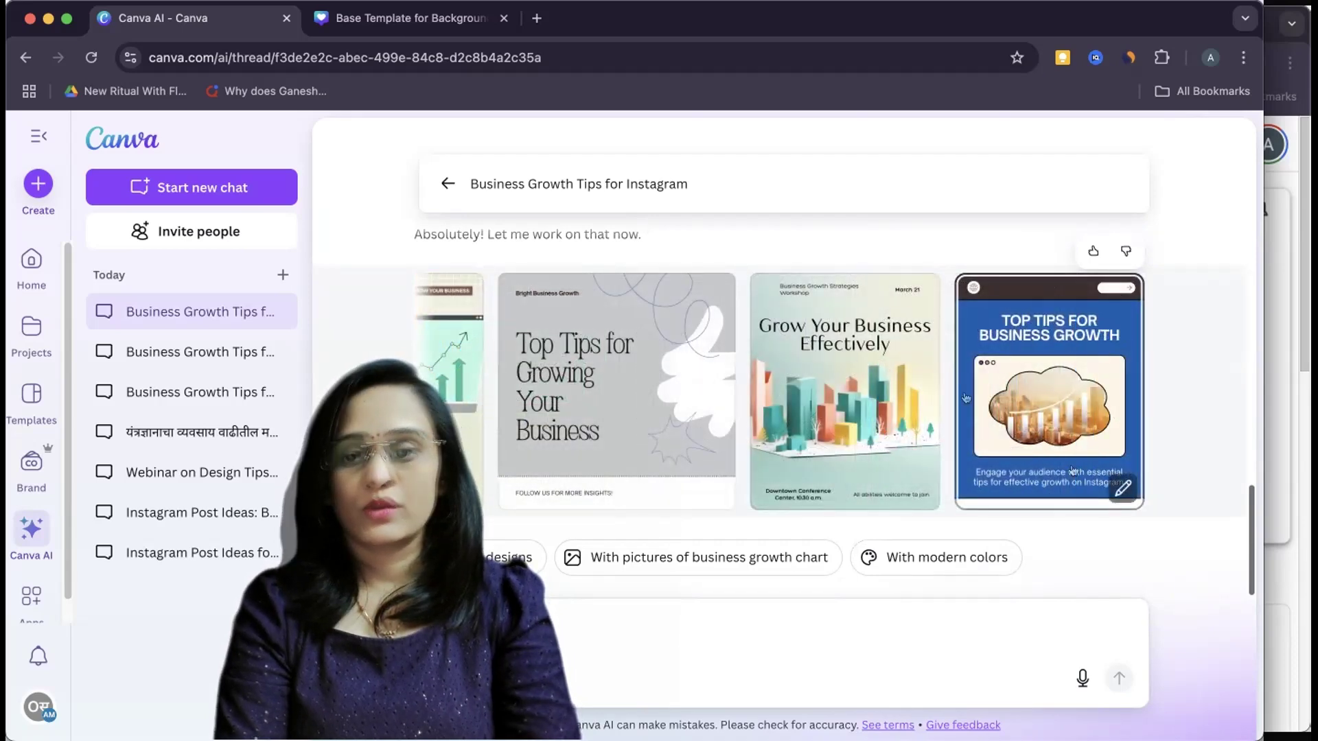
pyautogui.hscroll(-2, 892, 395)
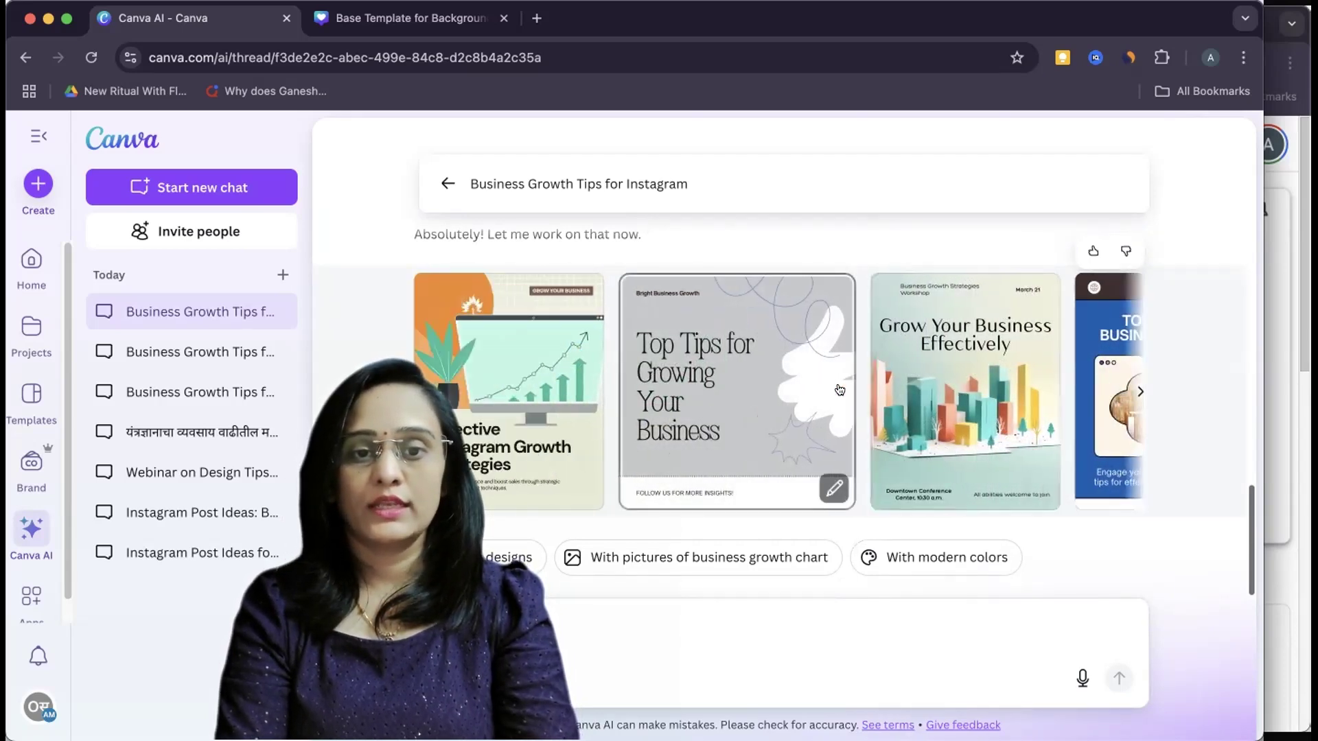
pyautogui.hscroll(2, 840, 390)
pyautogui.hscroll(-2, 839, 390)
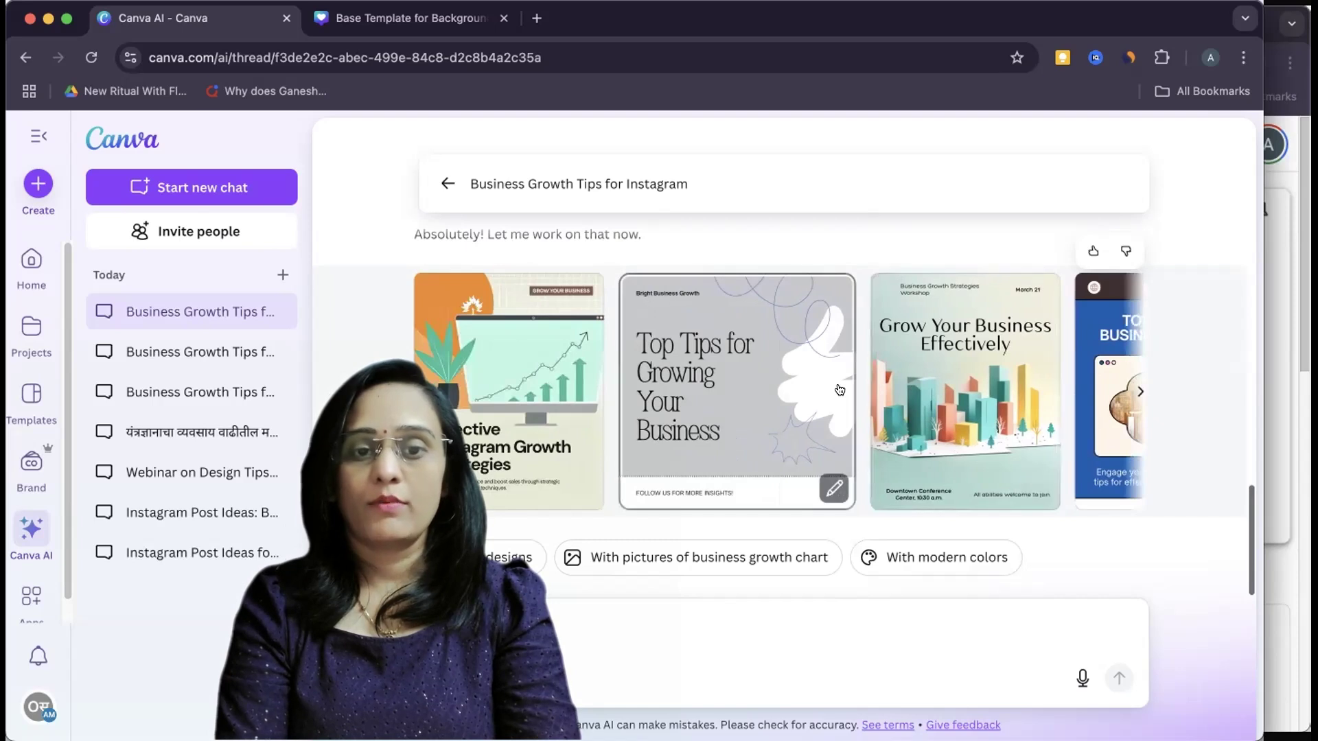
# Open the blue "Top Tips for Business Growth" design for editing, then slightly enlarge its cloud-shaped chart image and recentre it in the frame.
pyautogui.click(1142, 389)
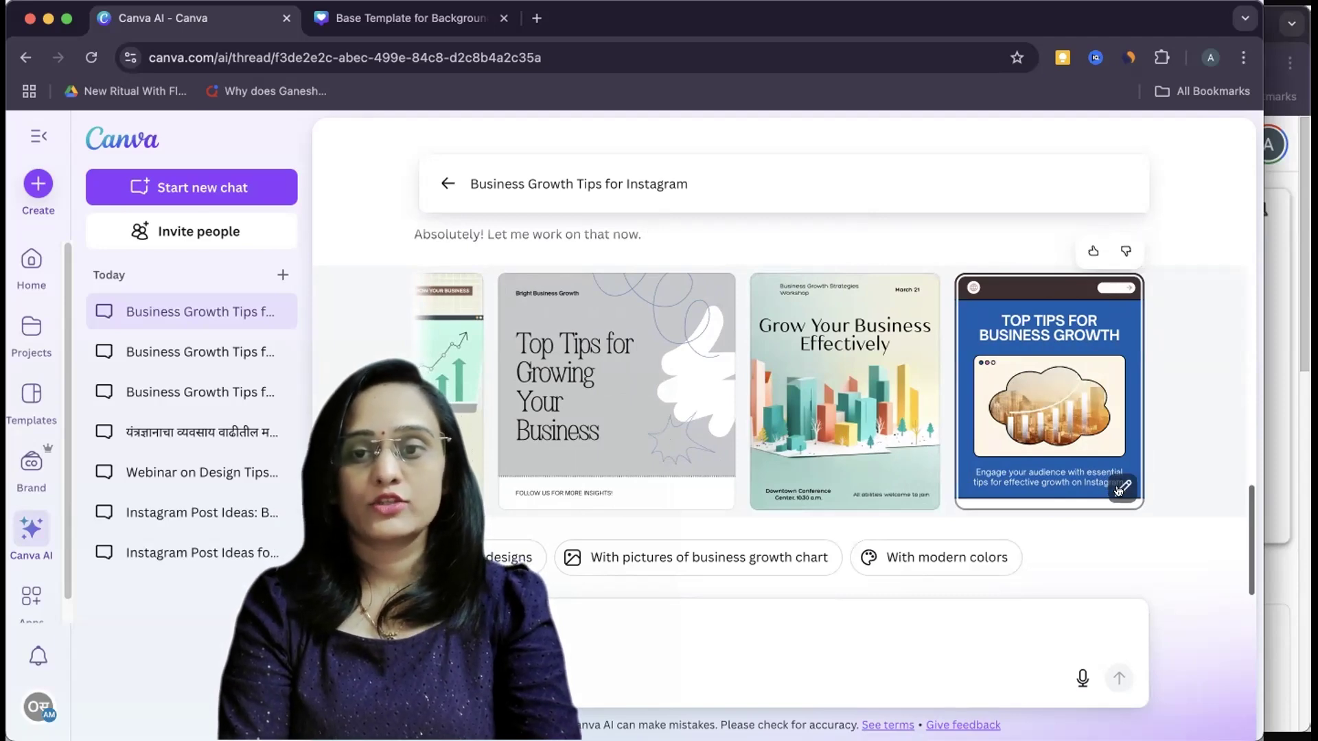
pyautogui.click(1087, 420)
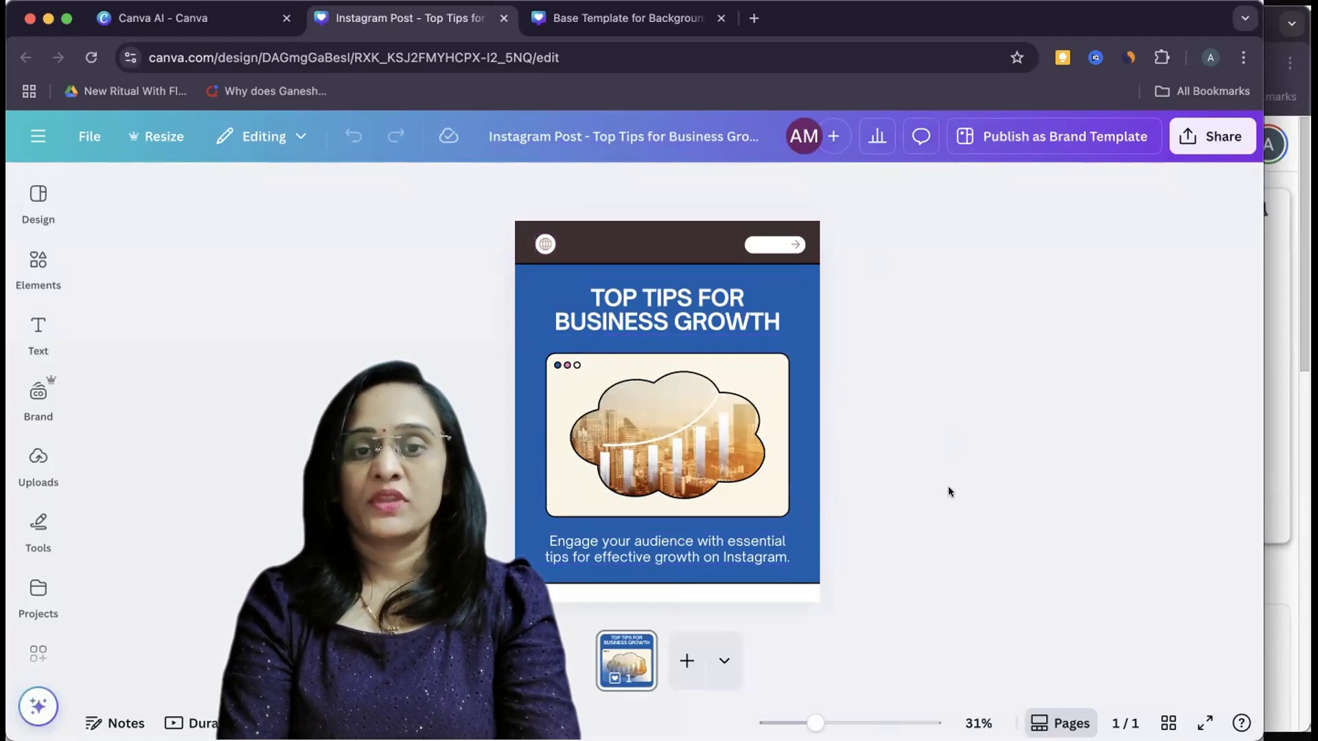
pyautogui.click(763, 478)
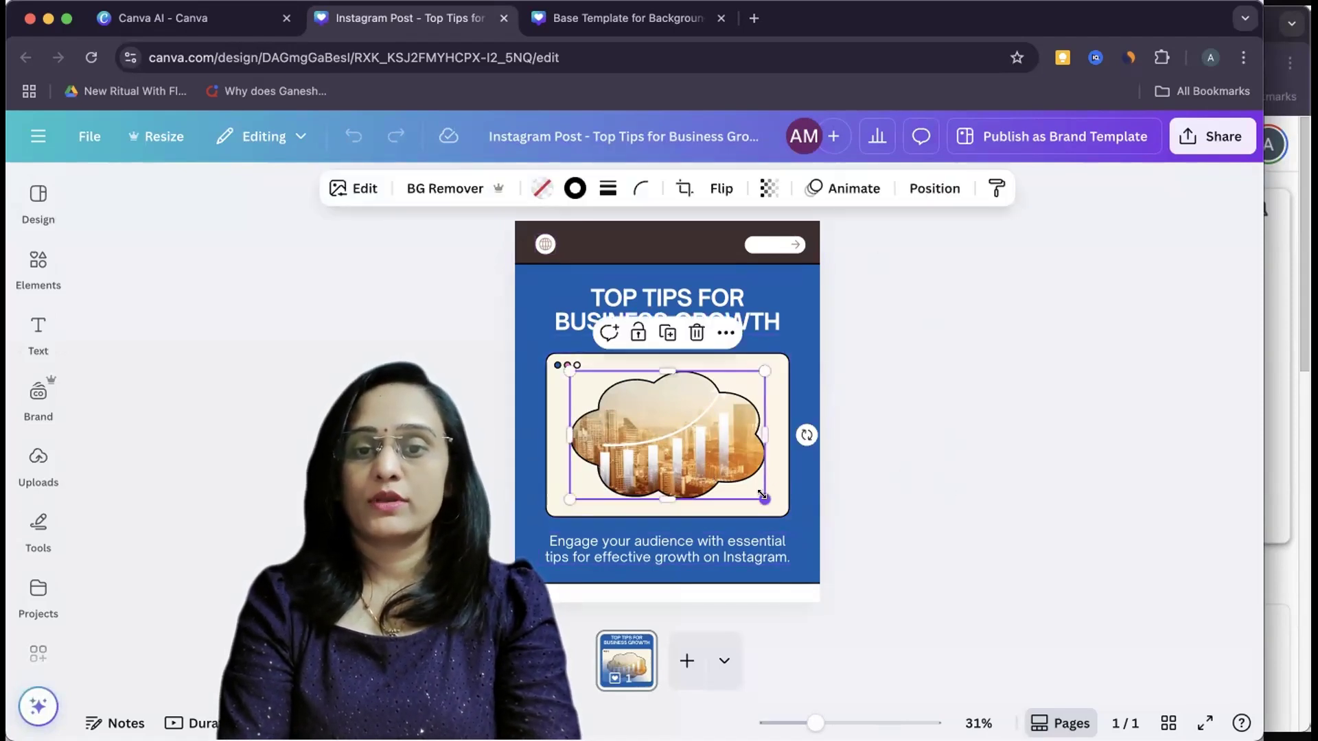
pyautogui.moveTo(762, 494)
pyautogui.mouseDown()
pyautogui.moveTo(789, 528)
pyautogui.moveTo(779, 508)
pyautogui.mouseUp()
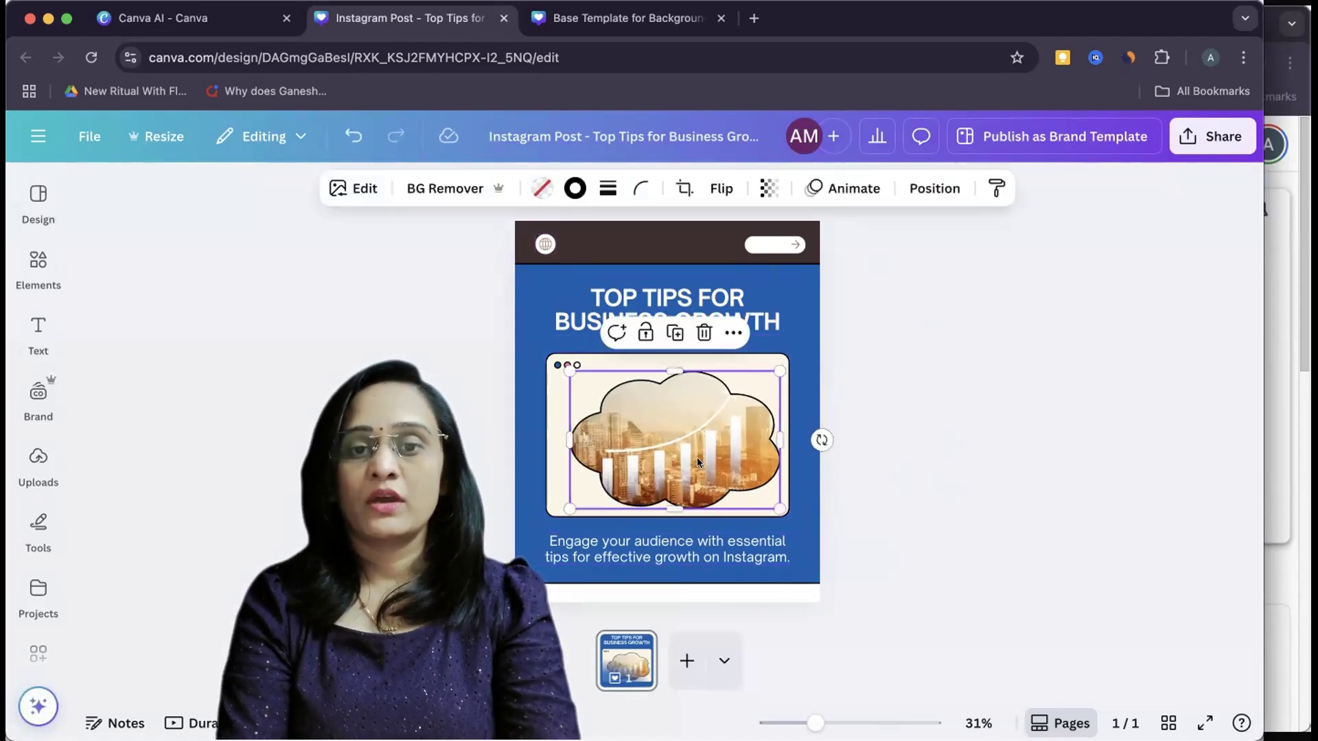
pyautogui.moveTo(698, 457); pyautogui.dragTo(694, 455)
pyautogui.click(932, 492)
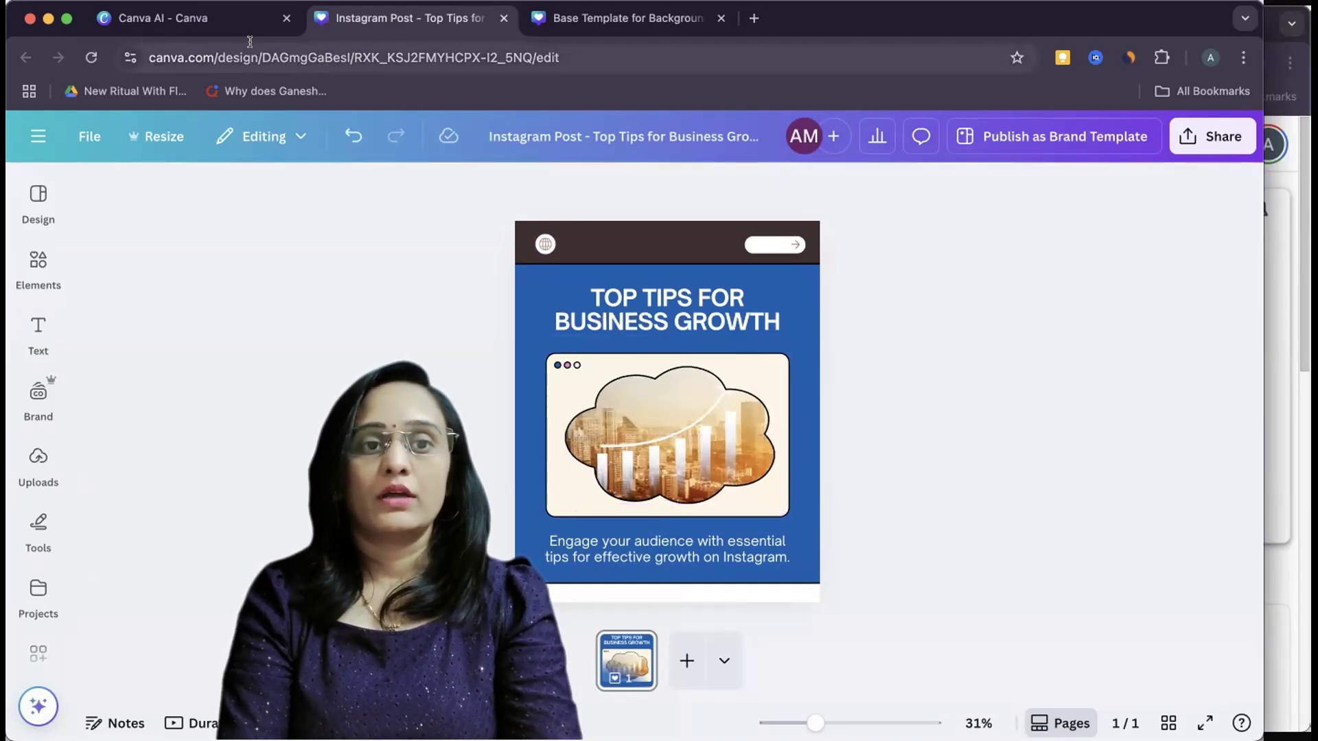
# Return to Canva AI and enter the prompt "Create an image Indian businesswoman working in a modern office.".
pyautogui.click(214, 12)
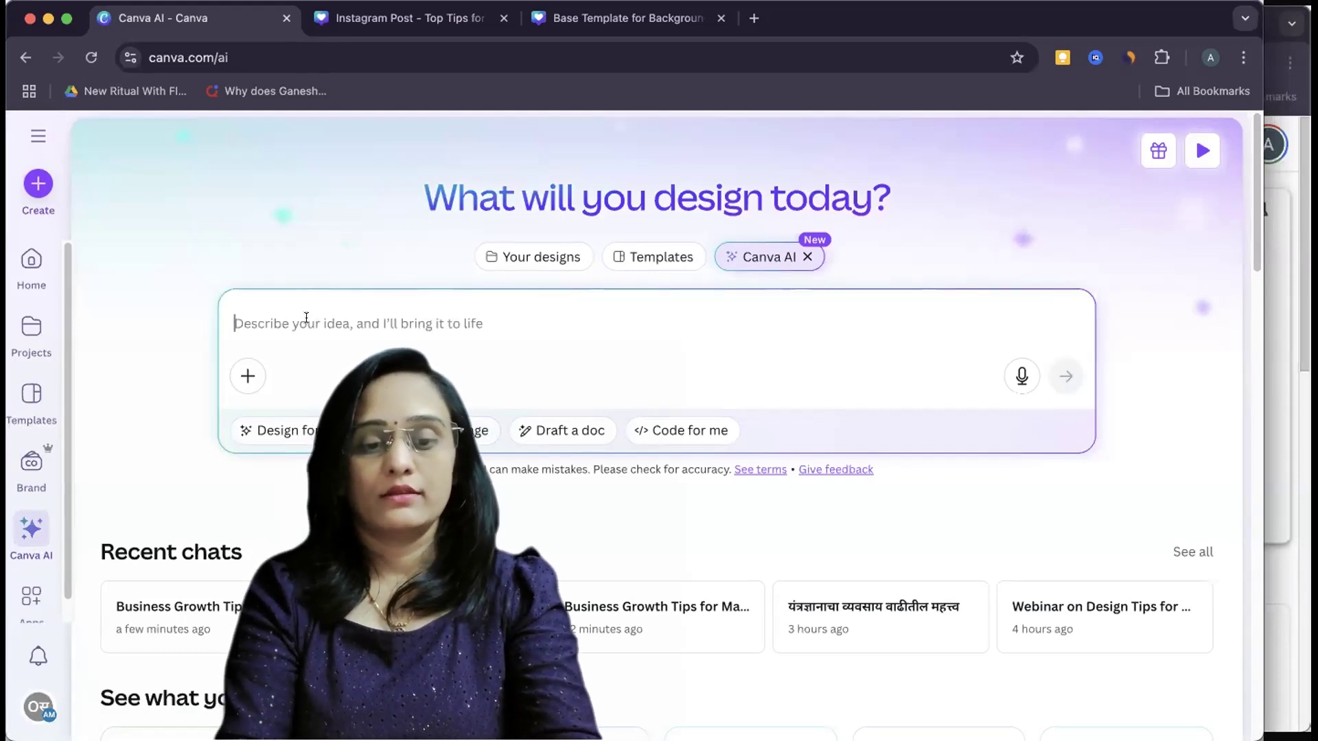
pyautogui.write("'Indian businesswoman working in a modern office")
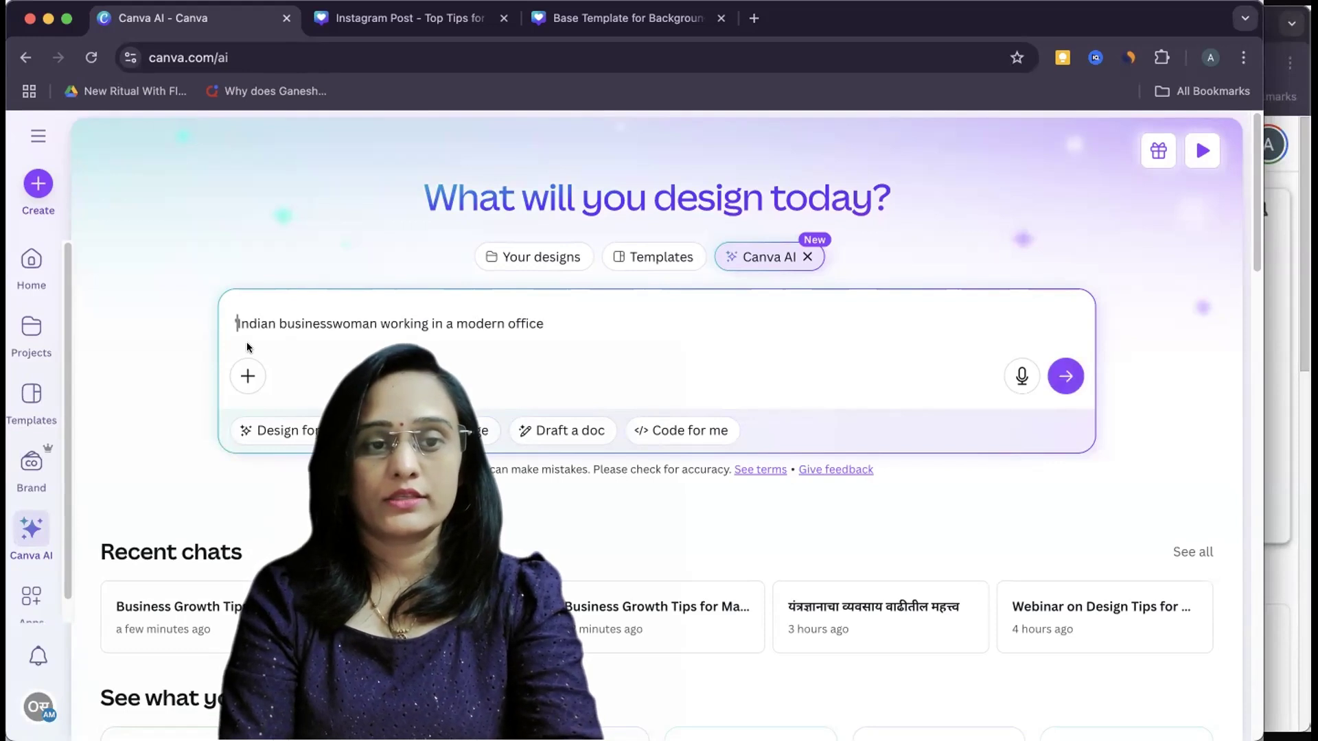
pyautogui.click(234, 323)
pyautogui.write('Create ')
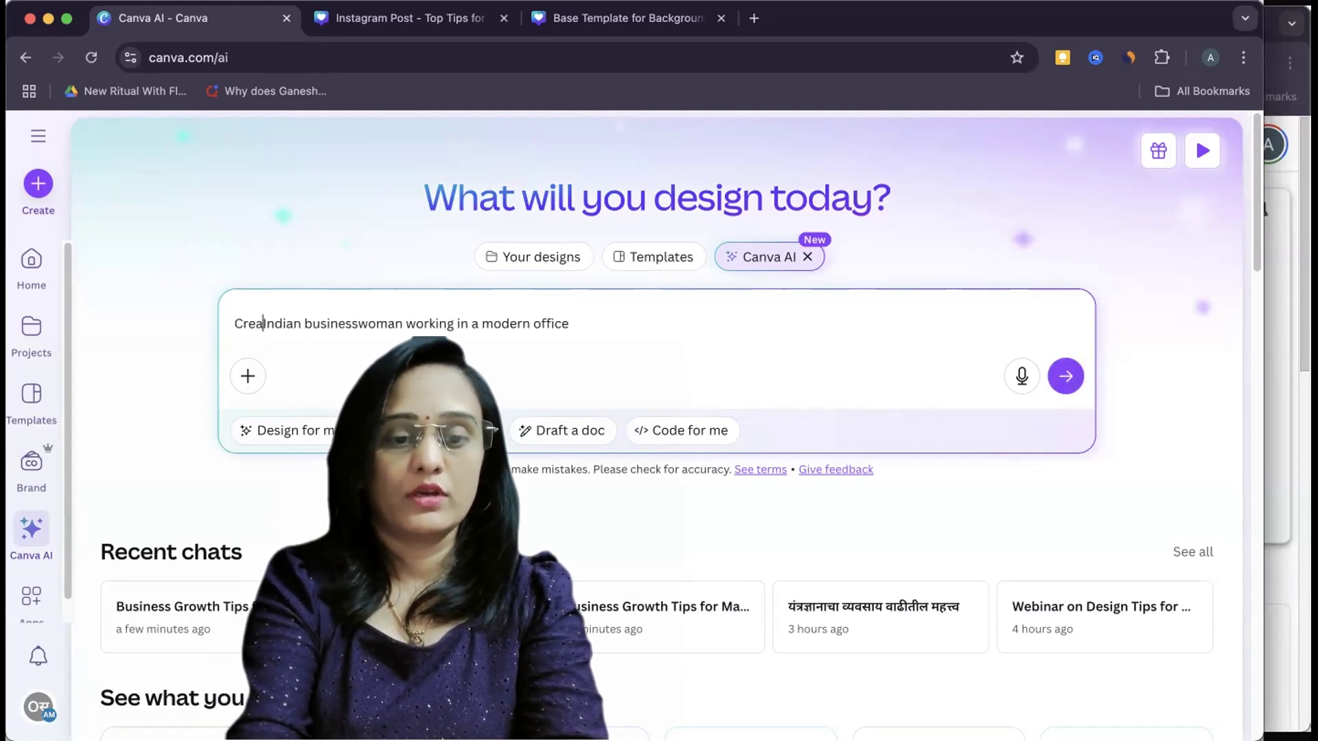
pyautogui.write('an im')
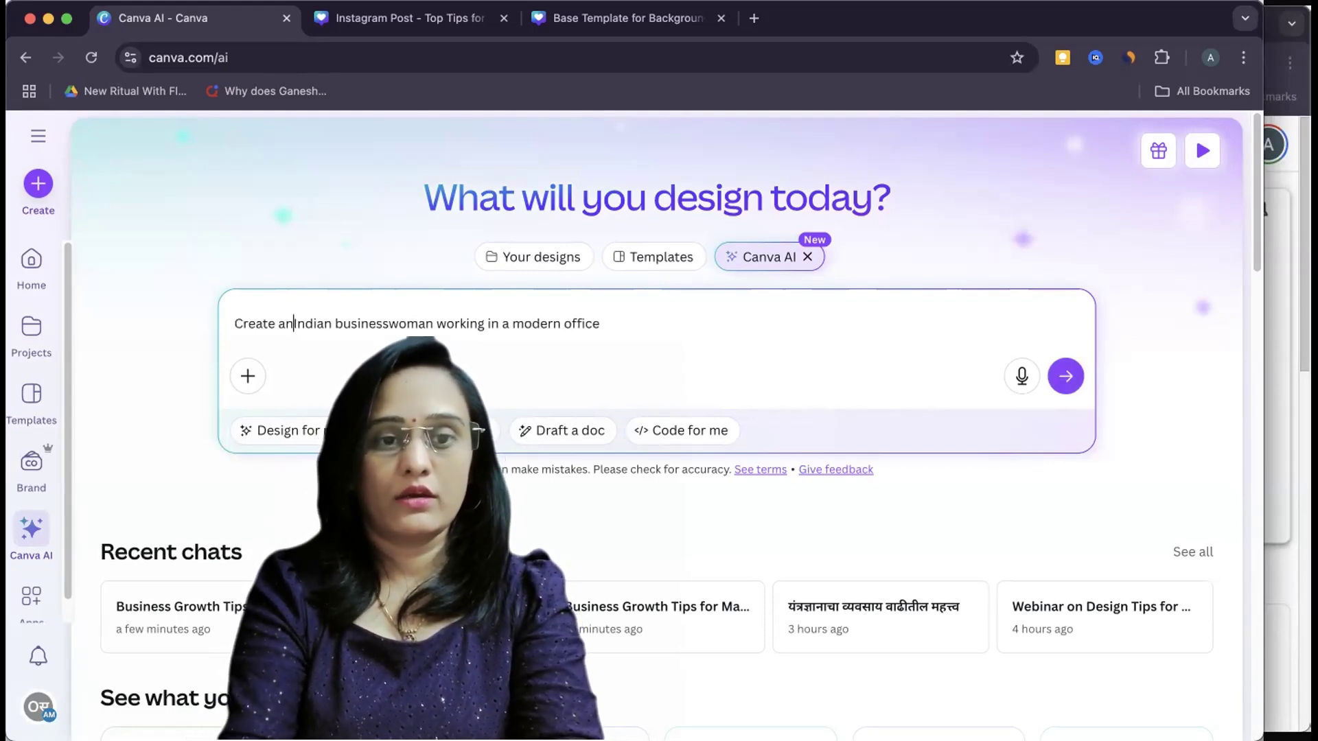
pyautogui.write('age')
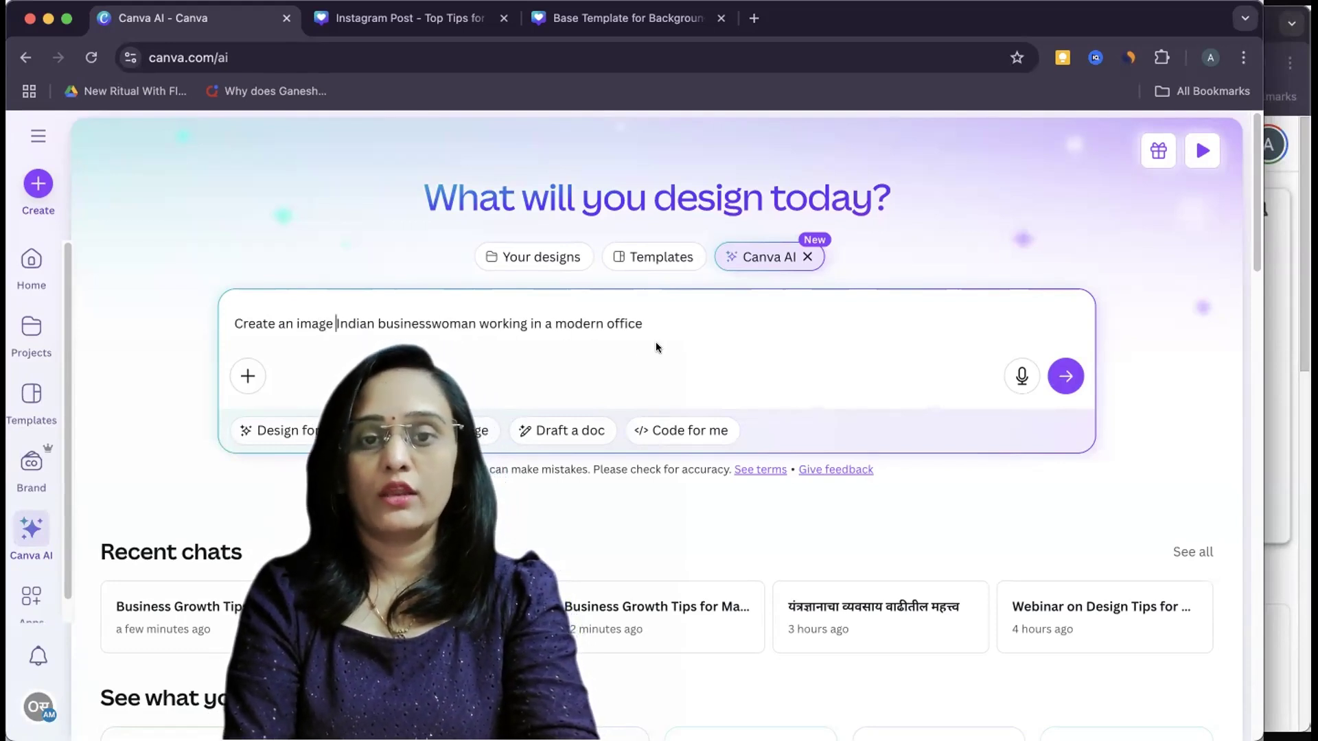
pyautogui.click(644, 322)
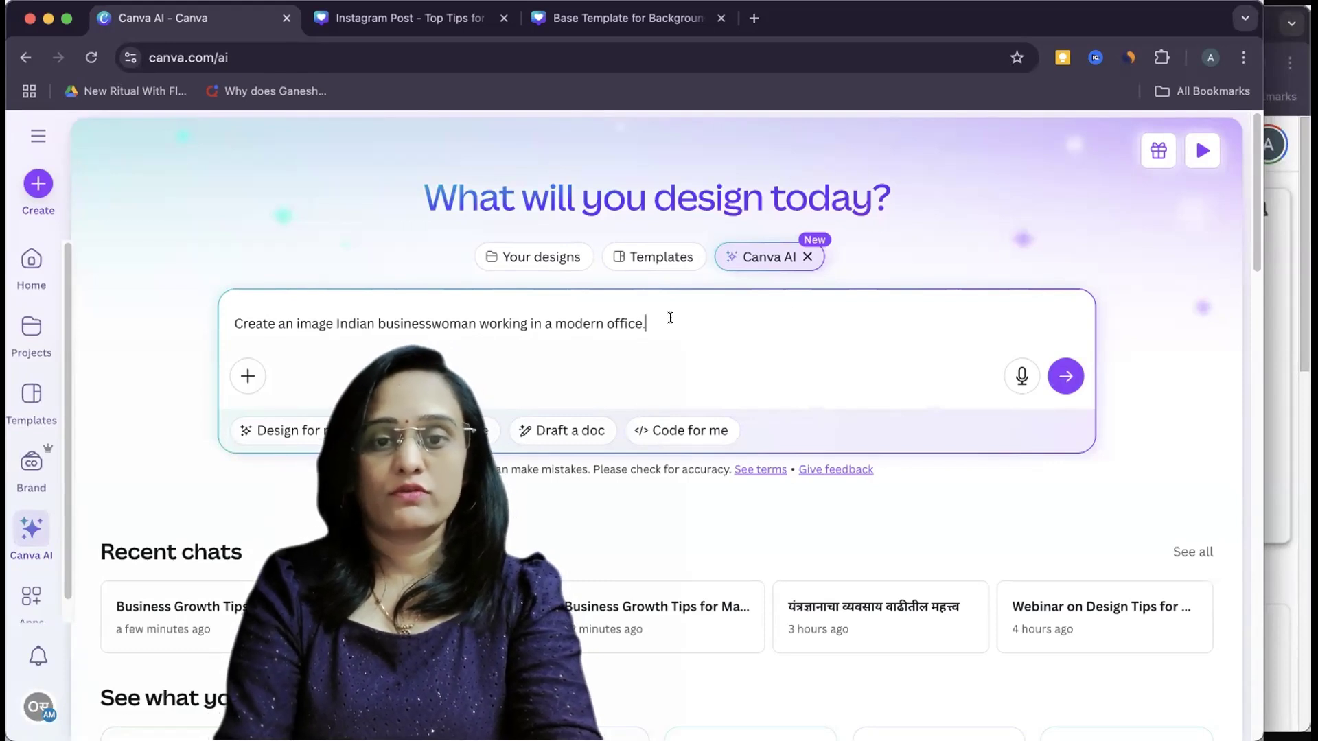
pyautogui.write('.')
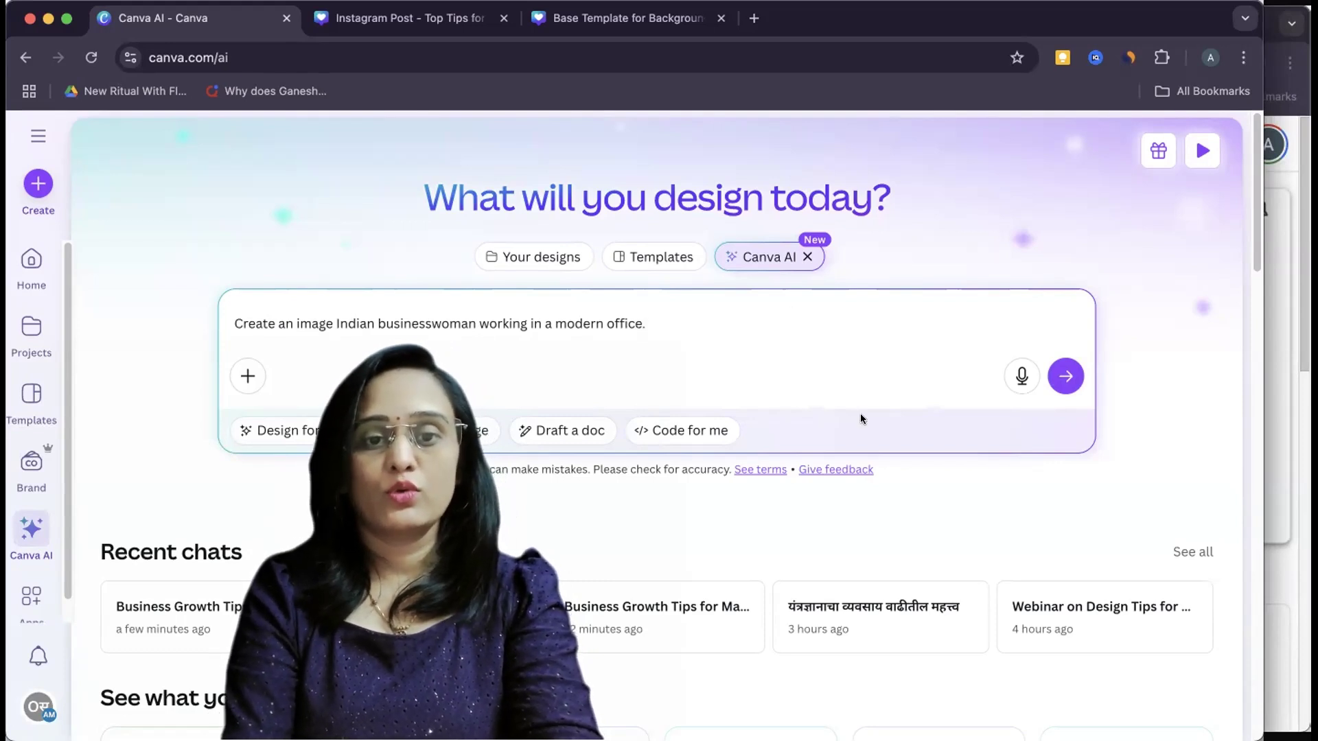
# Generate images from the prompt in the Cinematic Concept style with a 3:4 aspect ratio and view the results.
pyautogui.click(426, 435)
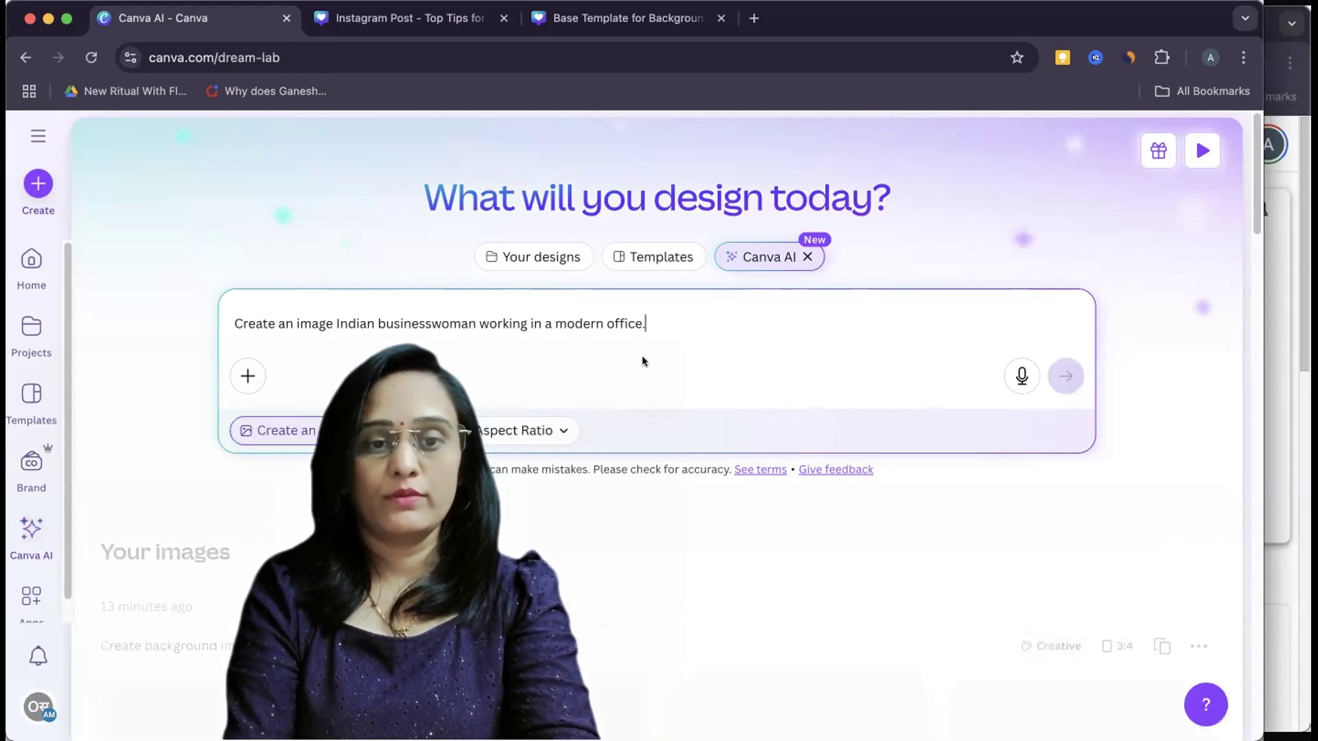
pyautogui.click(432, 437)
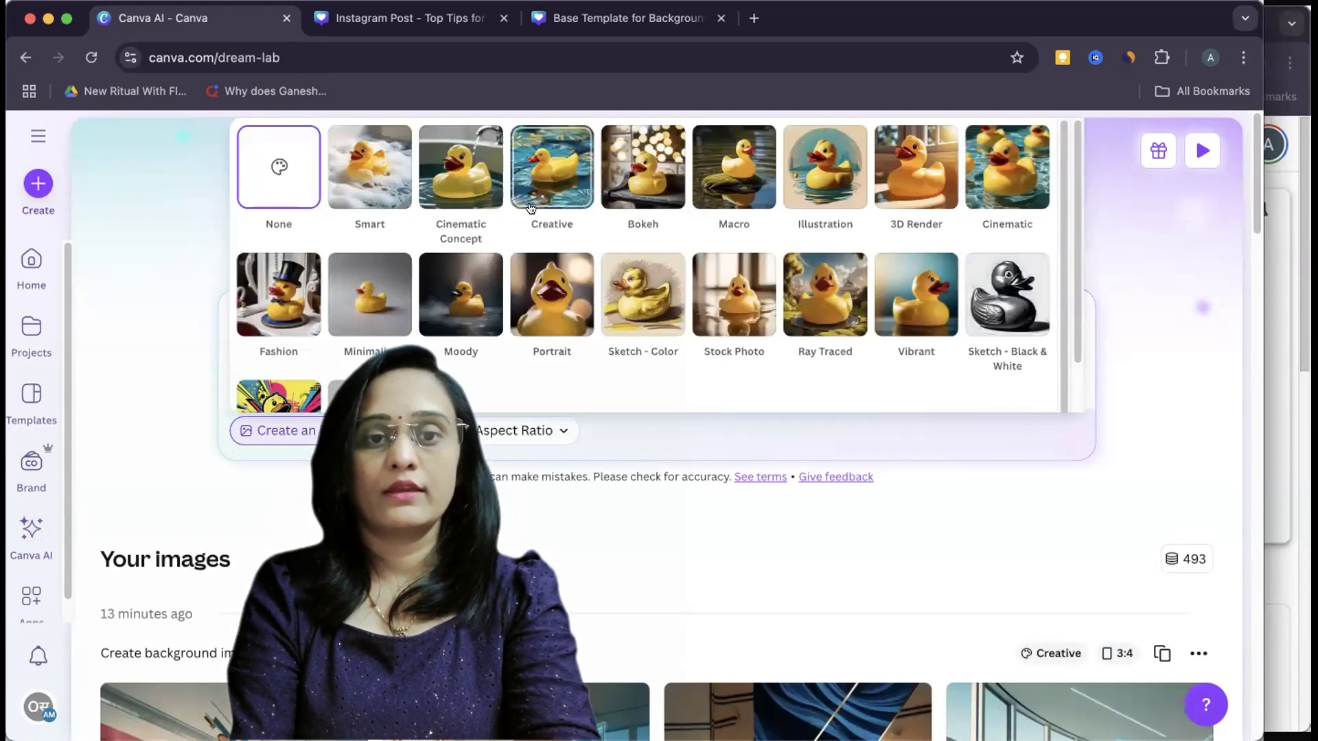
pyautogui.click(475, 166)
pyautogui.click(604, 431)
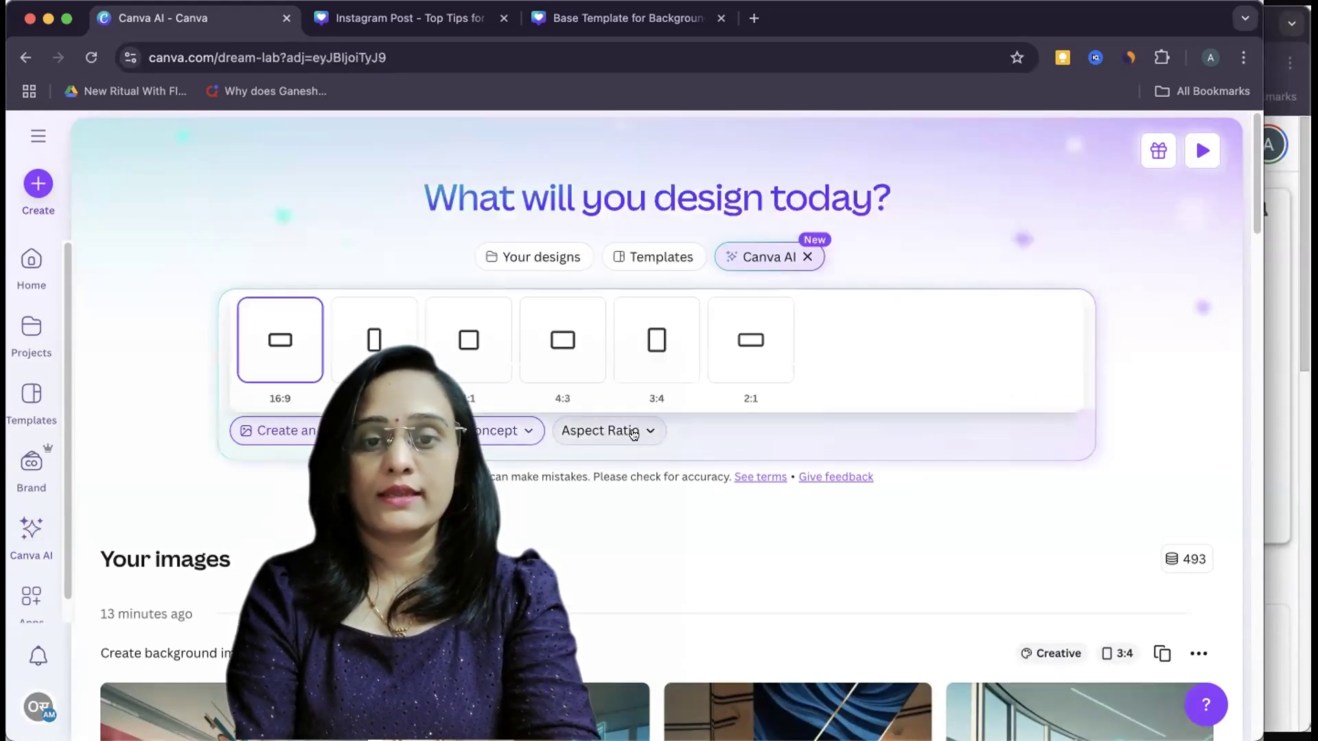
pyautogui.click(672, 363)
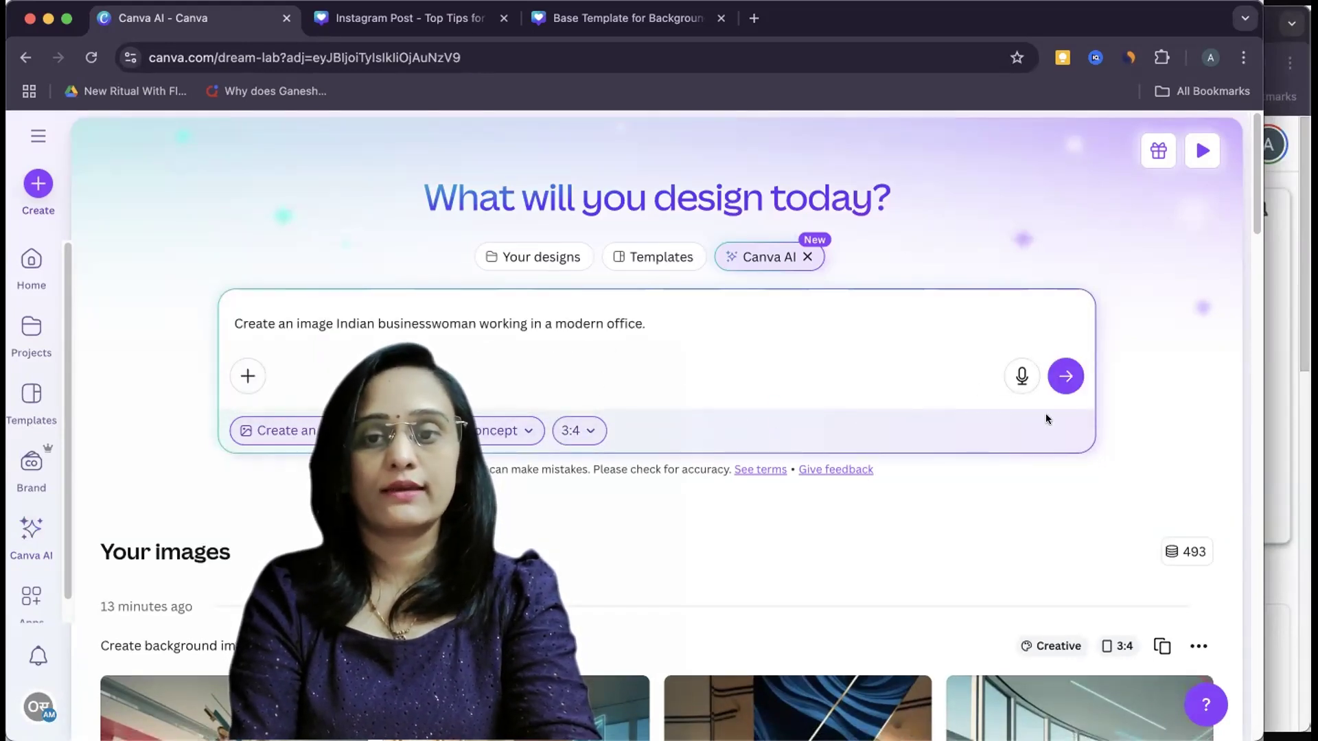
pyautogui.click(1063, 377)
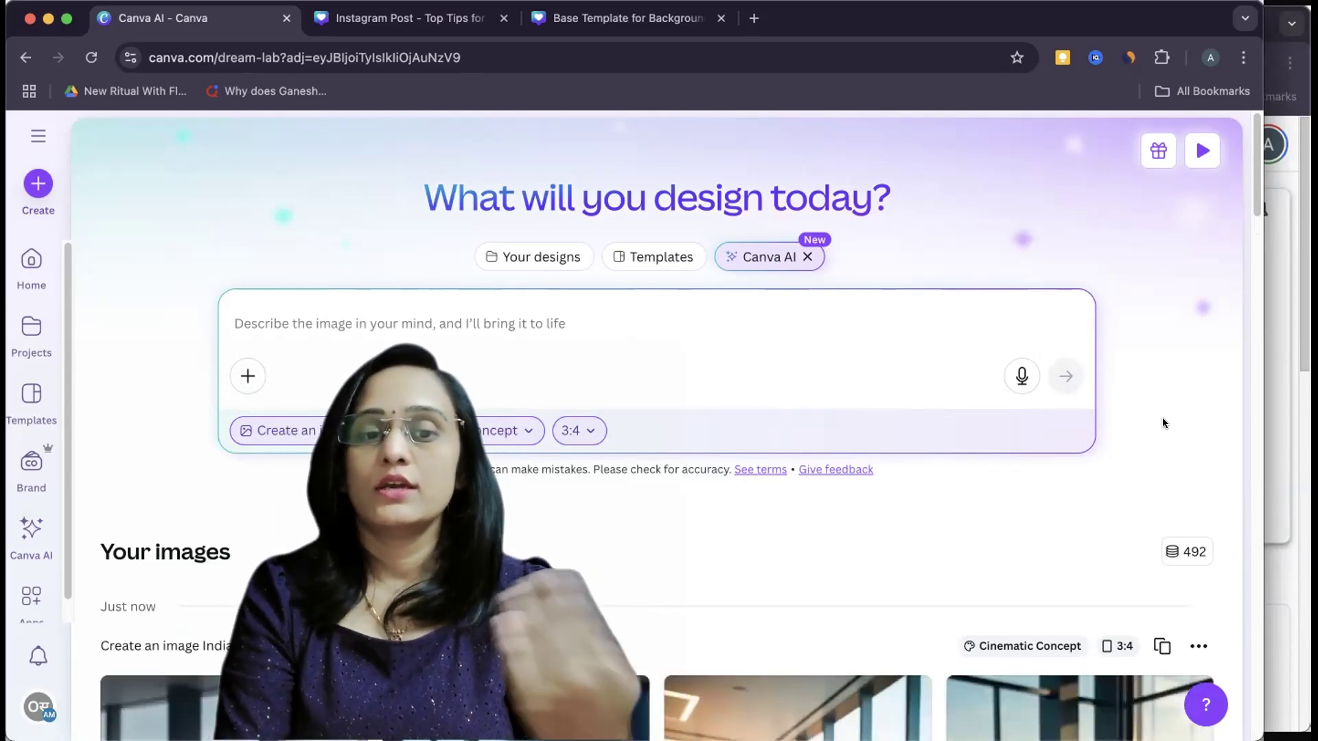
pyautogui.scroll(-5, 1163, 419)
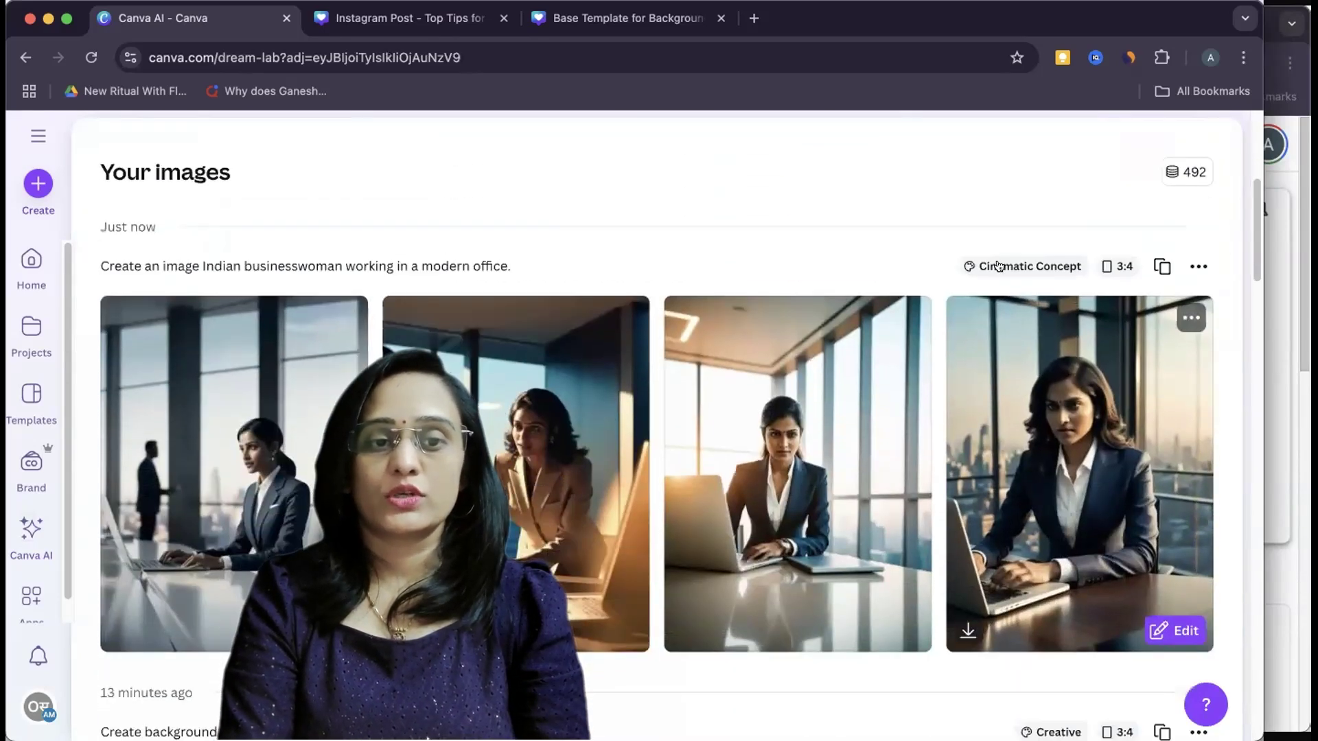
pyautogui.scroll(-1, 997, 265)
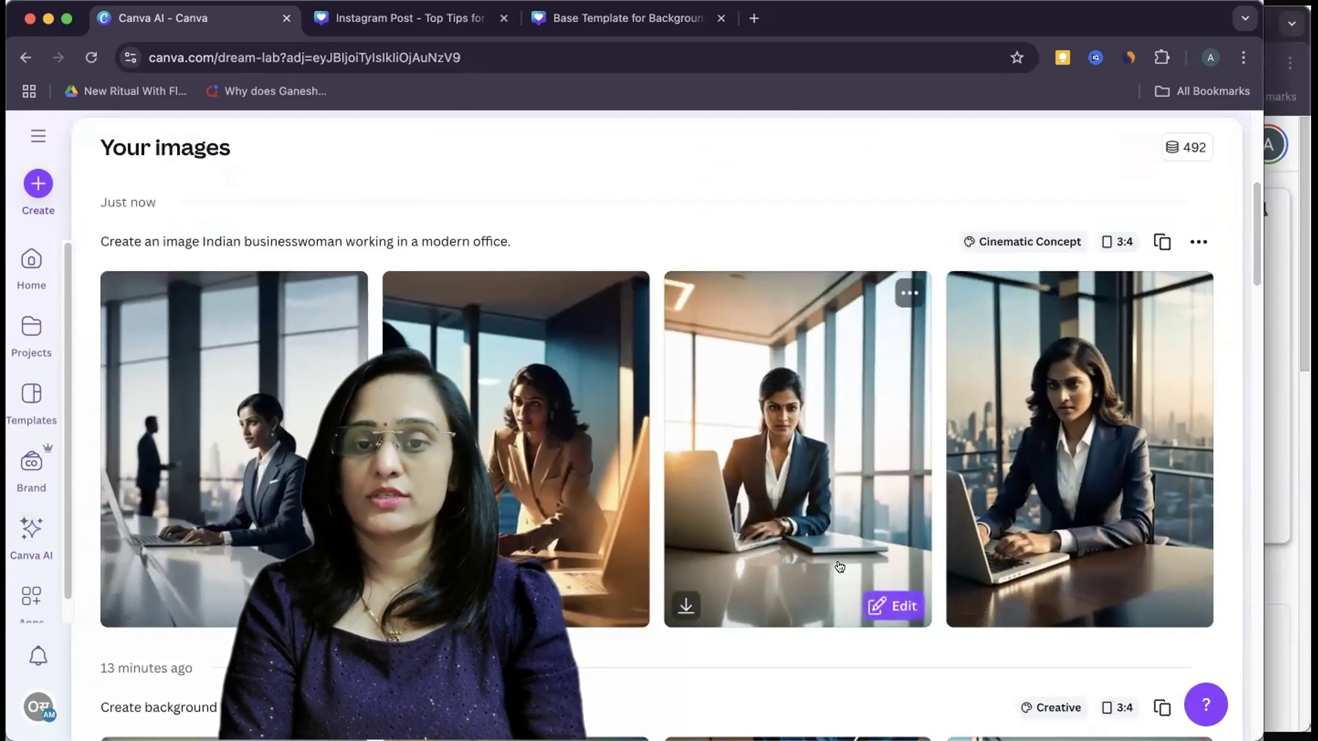
# Review the generated businesswoman images and open the first one, with the woman seated in profile at her laptop, in the editor.
pyautogui.scroll(-1, 1159, 605)
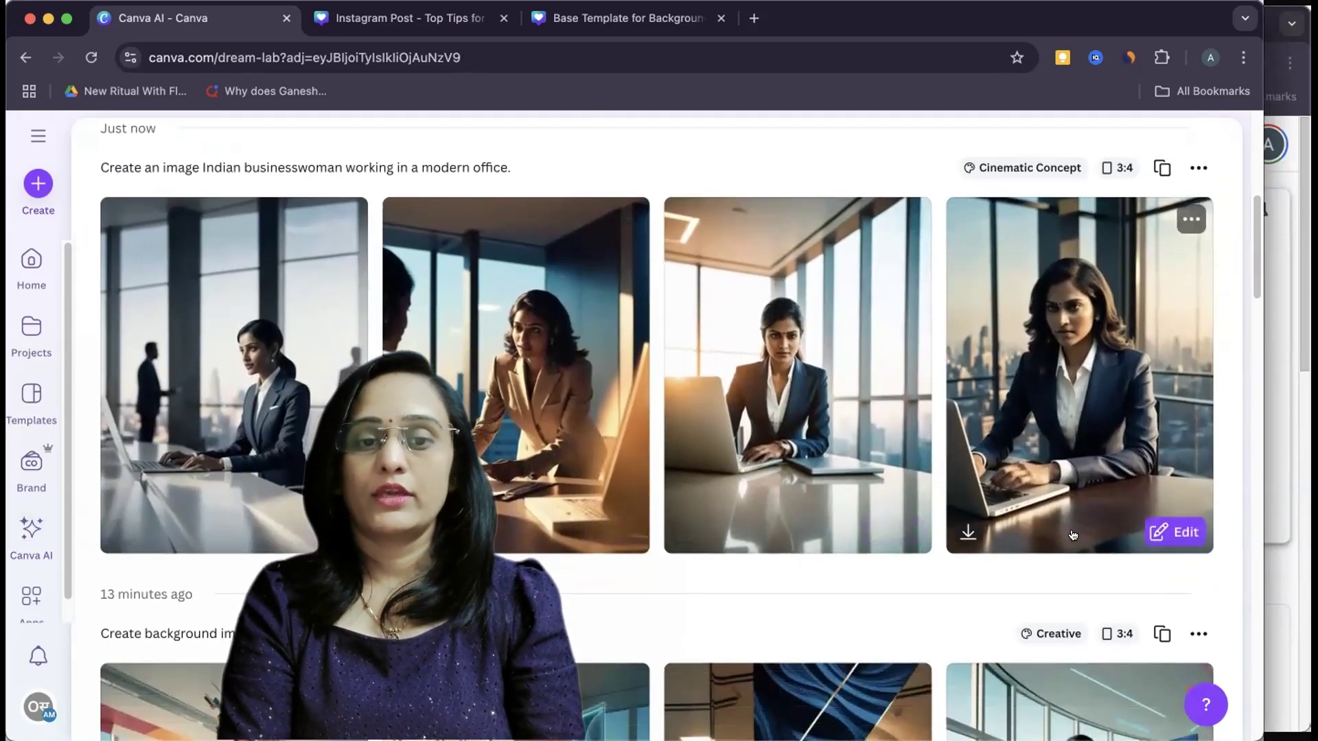
pyautogui.scroll(-2, 1098, 562)
pyautogui.scroll(2, 1073, 535)
pyautogui.scroll(-1, 1073, 536)
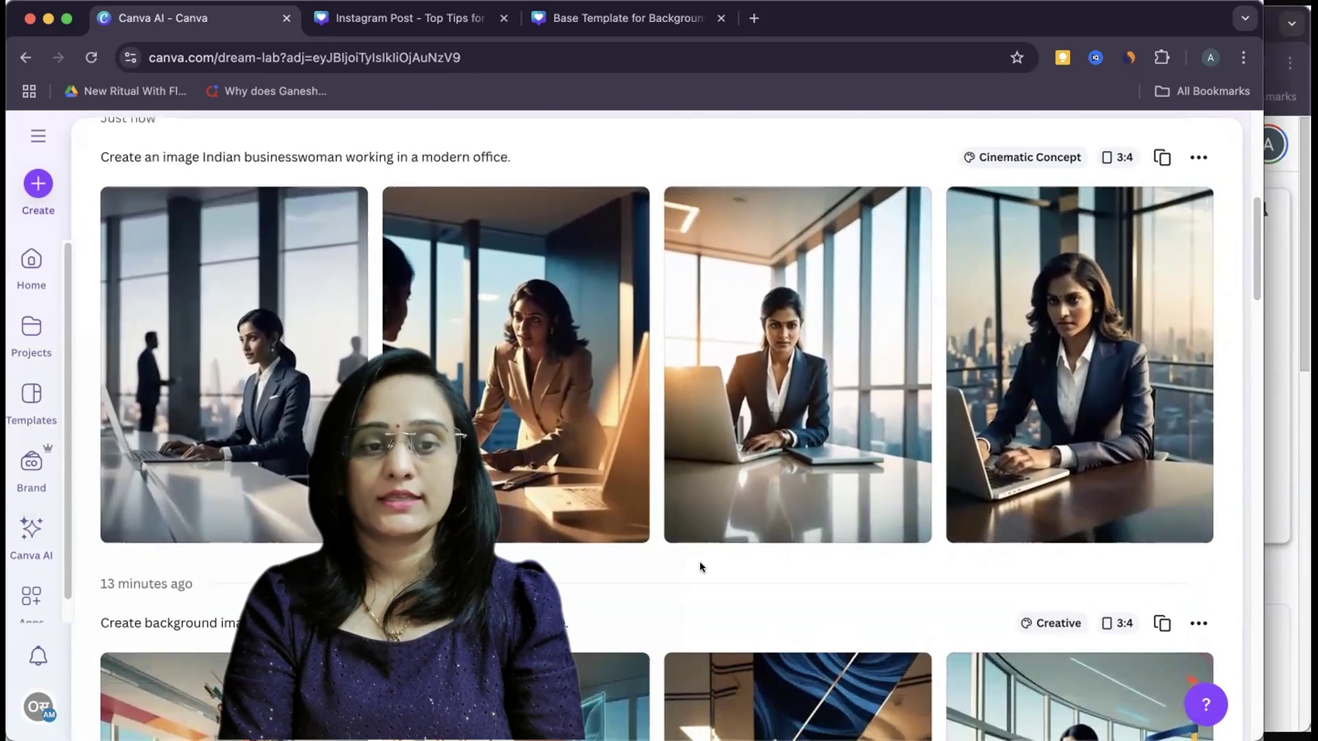
pyautogui.click(228, 412)
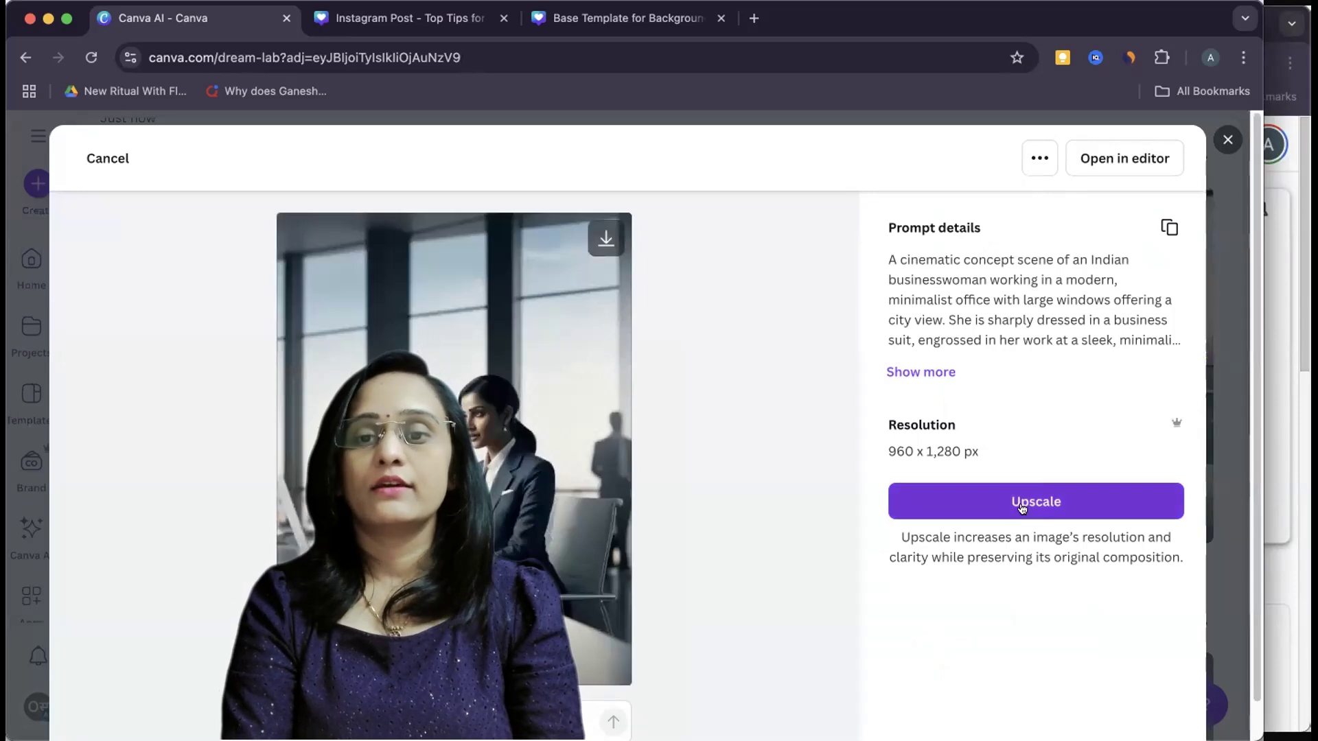
pyautogui.click(1130, 158)
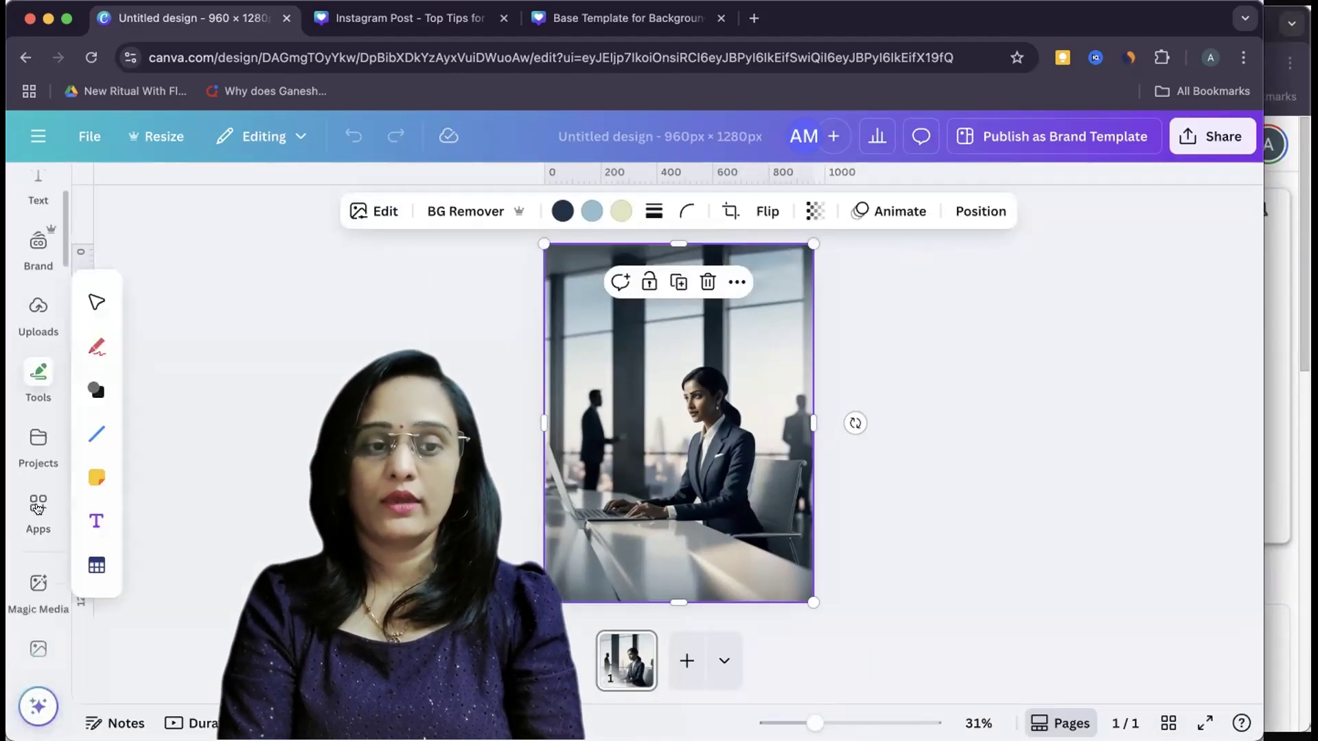
# Add the white-text circular logo from the Frequently Used folder and place it small in the image's upper-left corner.
pyautogui.scroll(-4, 37, 509)
pyautogui.scroll(-6, 32, 497)
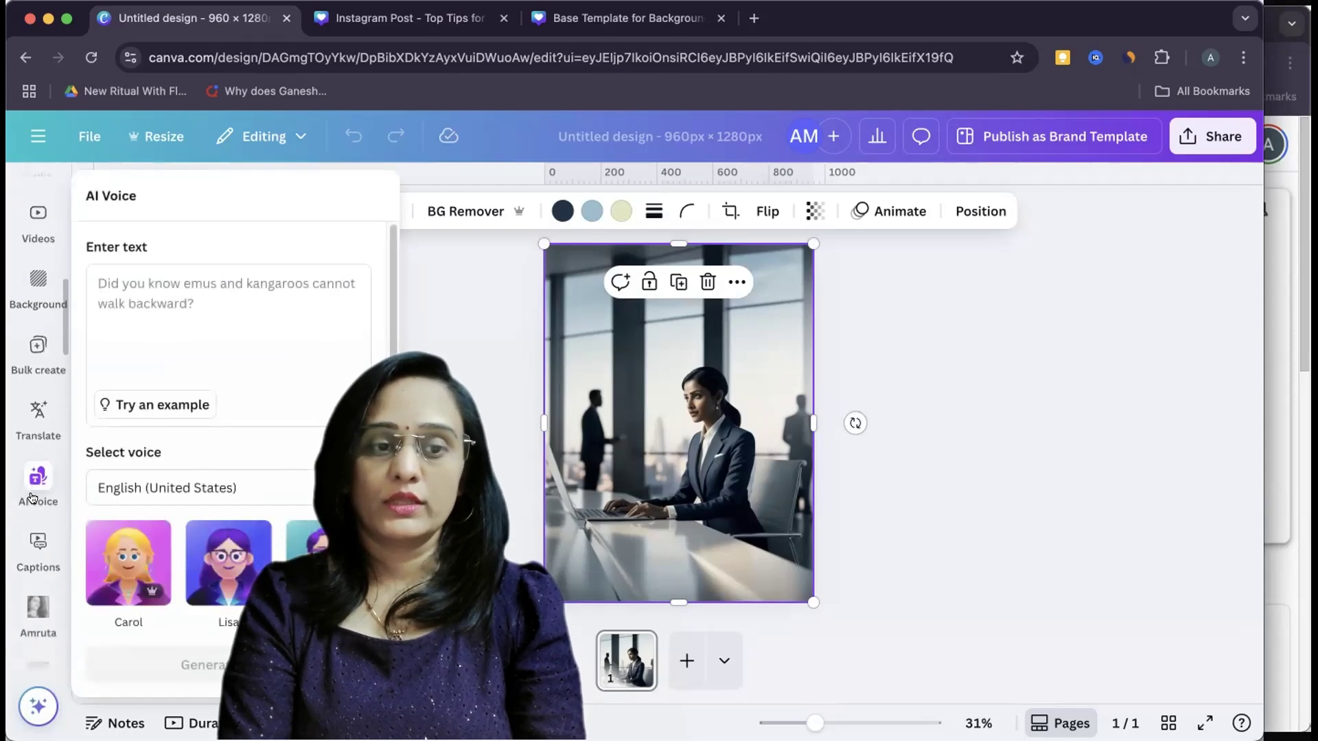
pyautogui.scroll(-5, 32, 497)
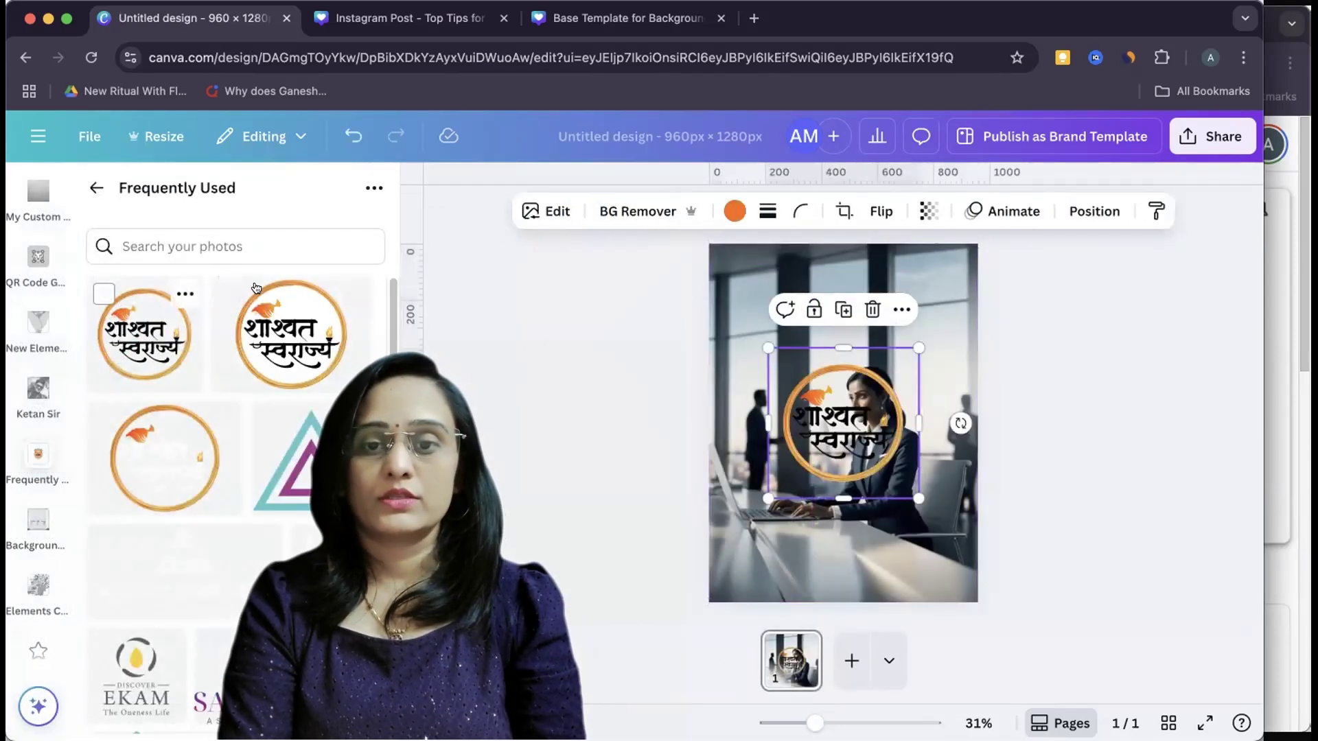
pyautogui.moveTo(919, 493); pyautogui.dragTo(760, 275)
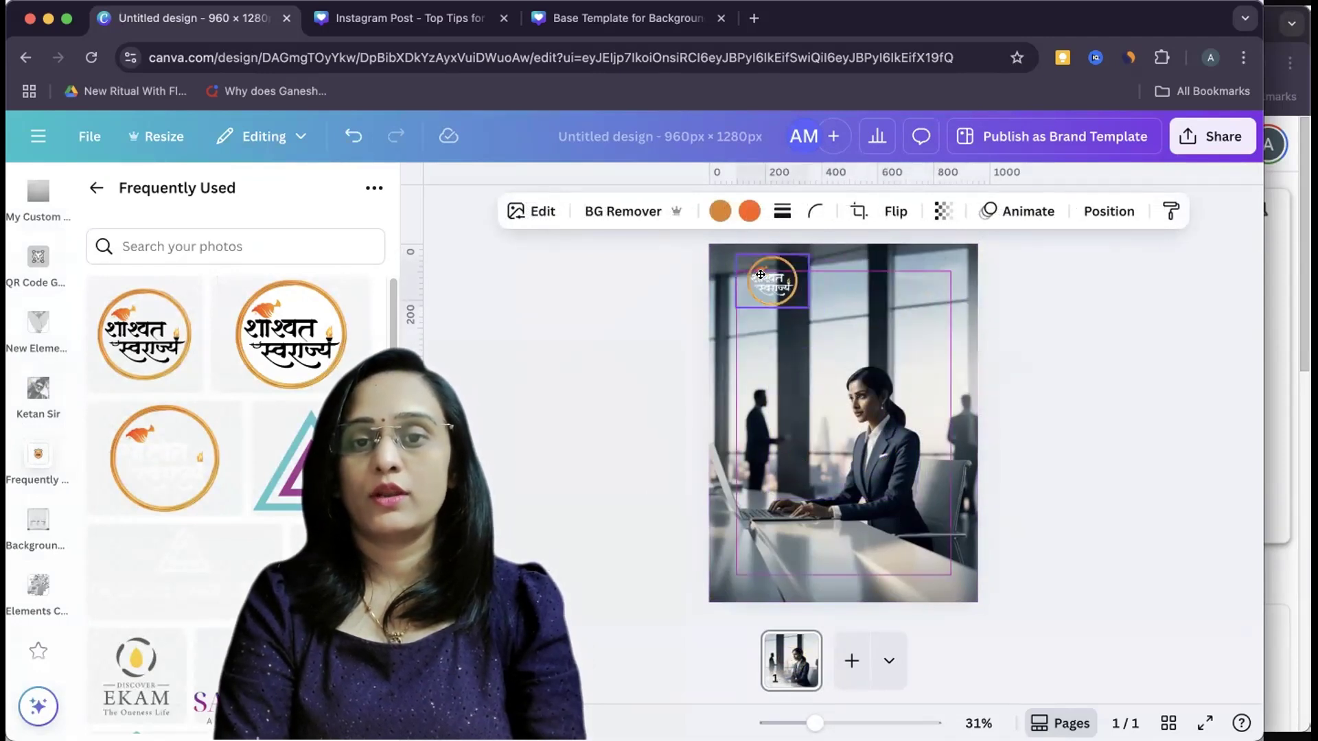
pyautogui.click(1119, 362)
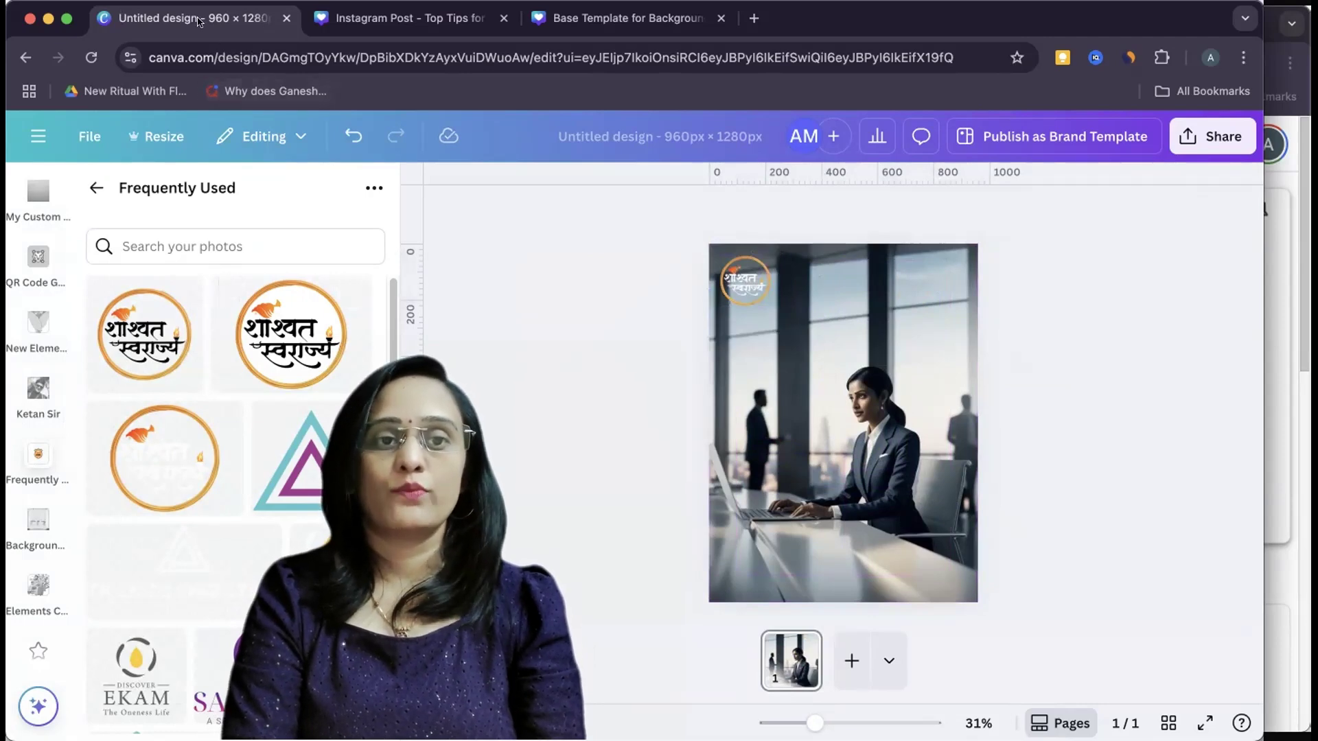
# Return to the Canva AI start page and set up a document draft in the Article format.
pyautogui.click(434, 20)
pyautogui.click(213, 20)
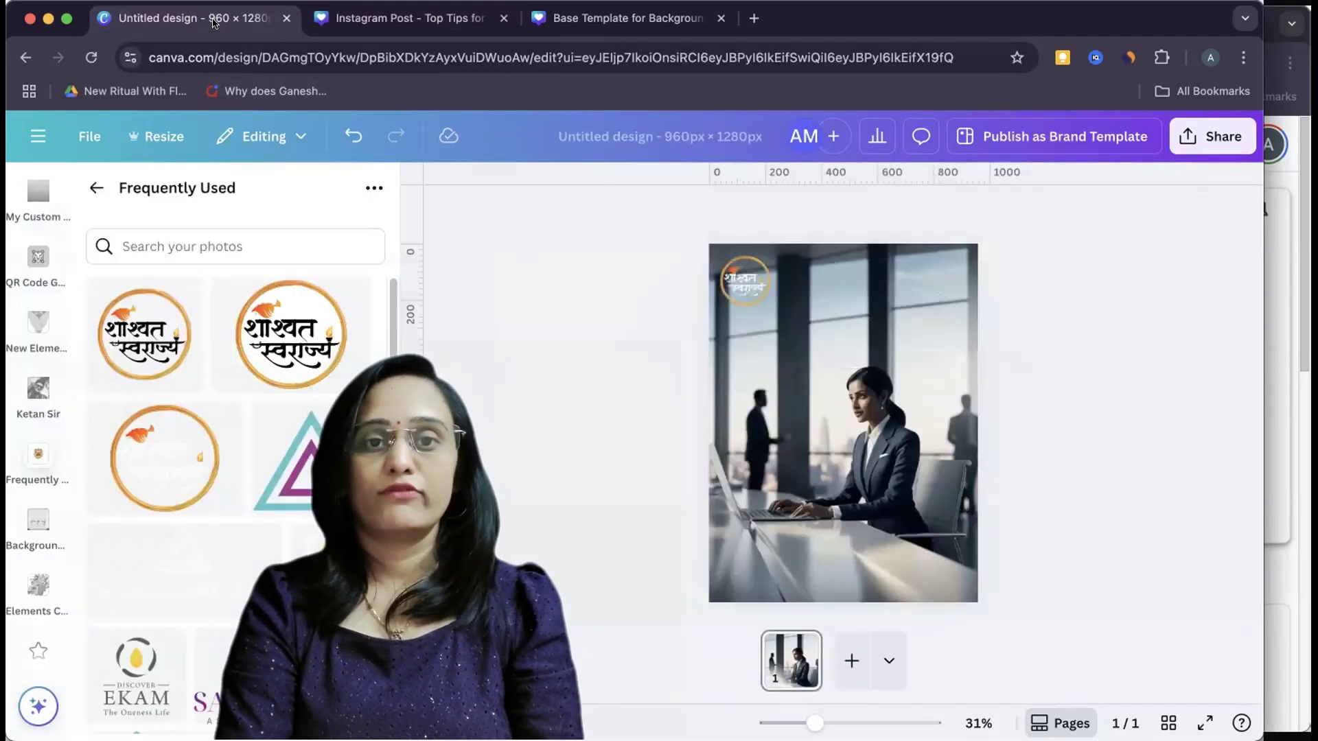
pyautogui.click(26, 61)
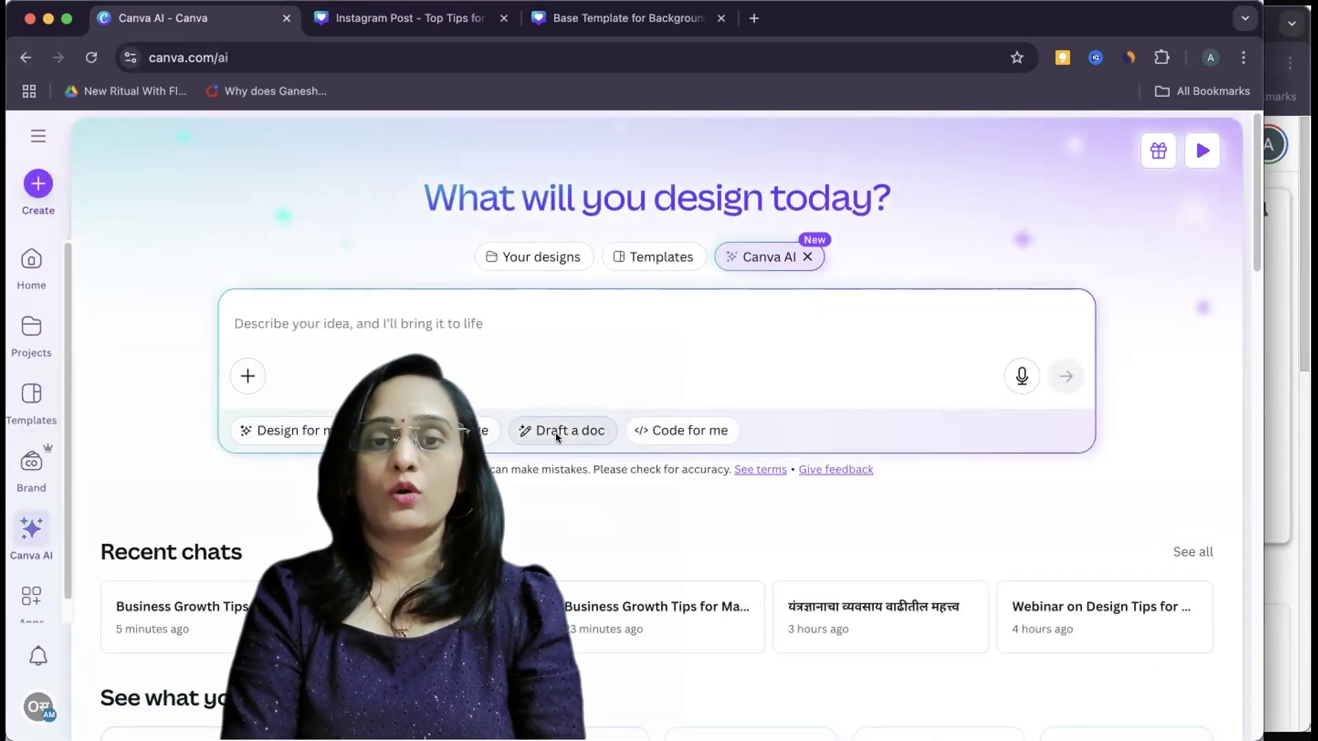
pyautogui.click(556, 433)
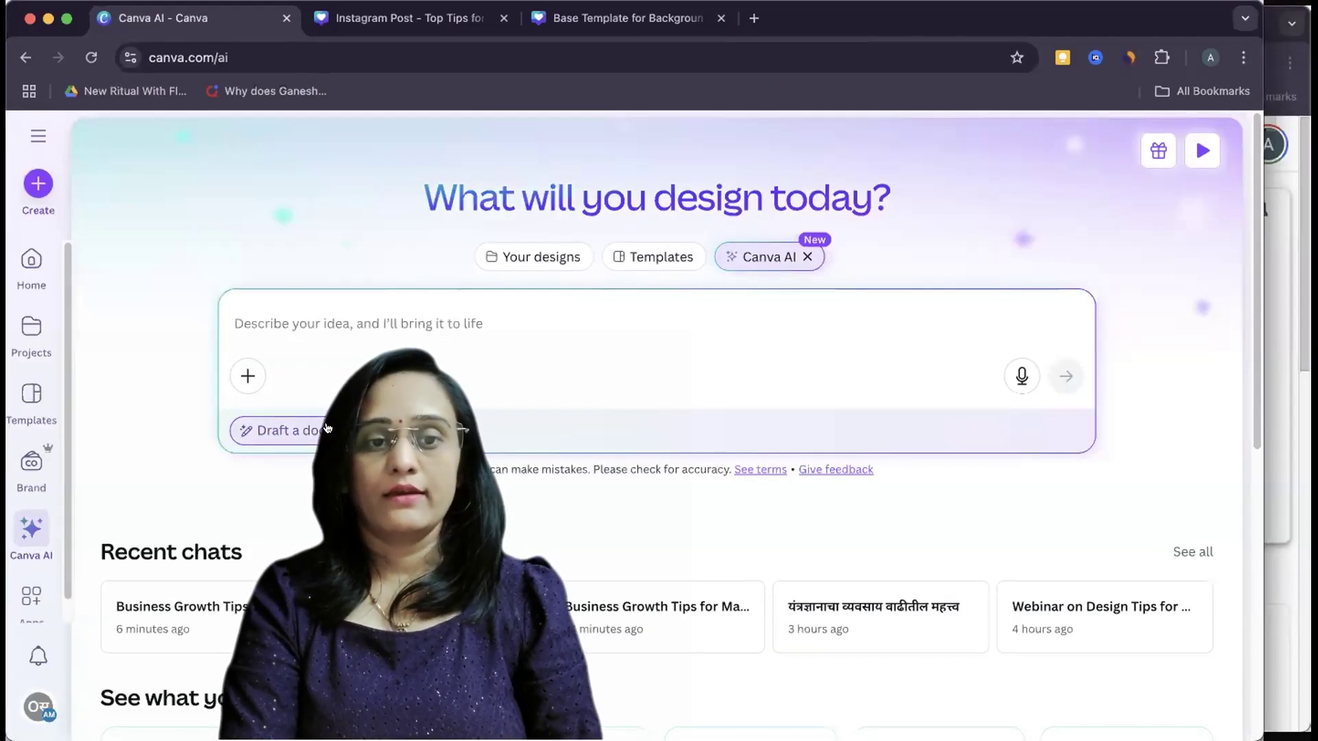
pyautogui.click(302, 432)
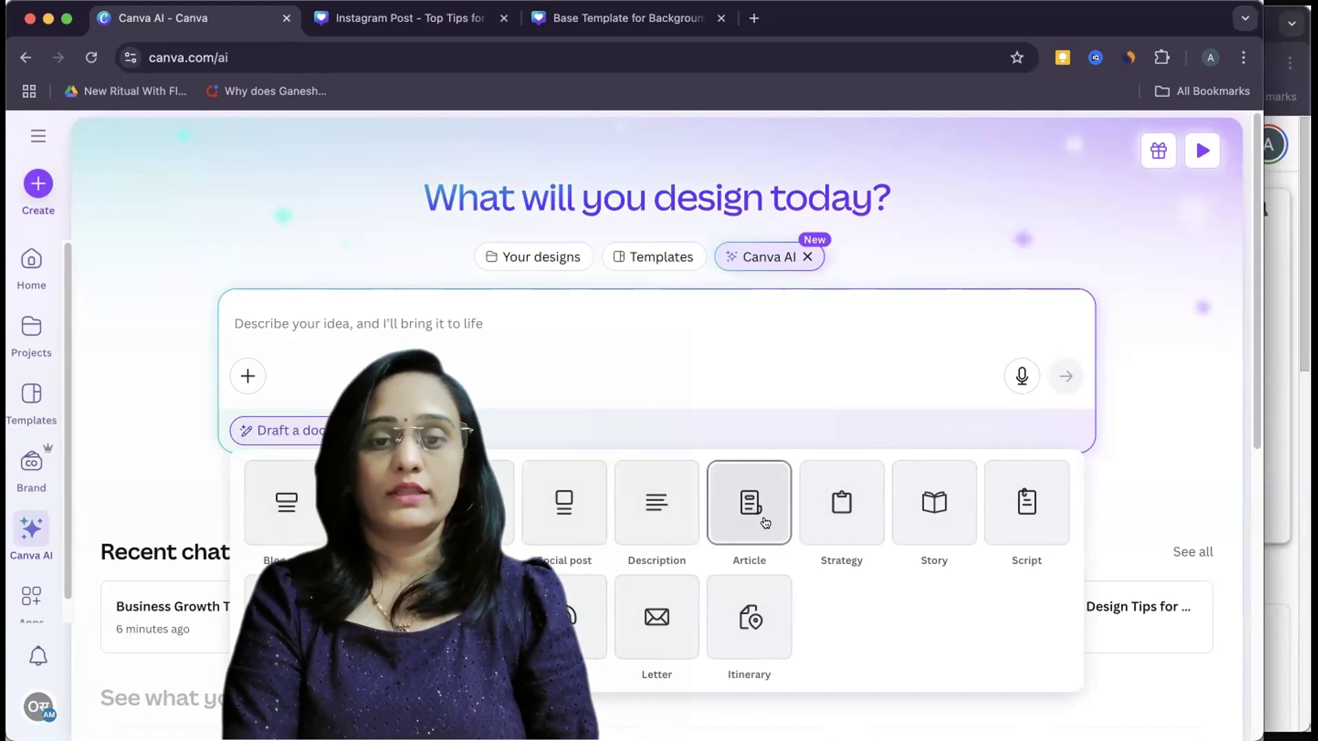
pyautogui.press('Escape')
# Generate the draft from the prompt "Proposal for digital marketing services for local Marathi businesses.".
pyautogui.click(251, 324)
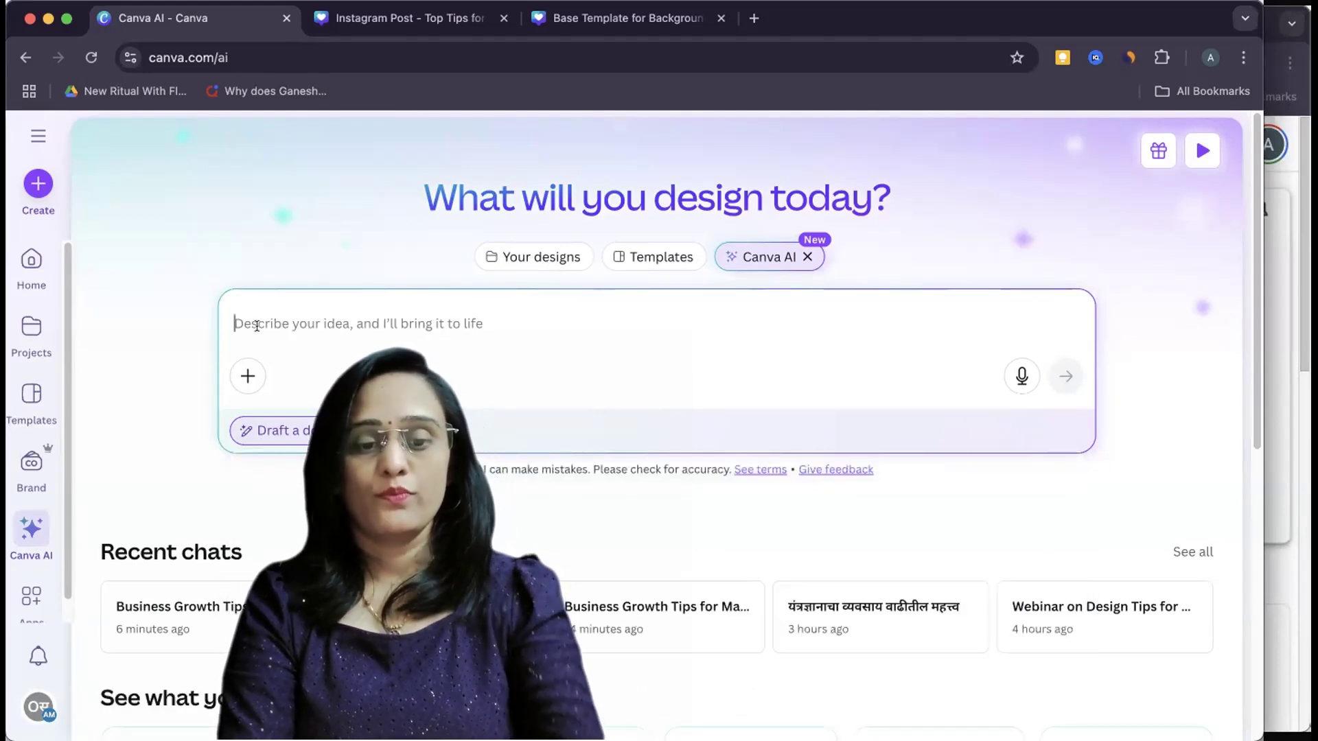
pyautogui.write('Proposal for digital marketing services for local Marathi businesses')
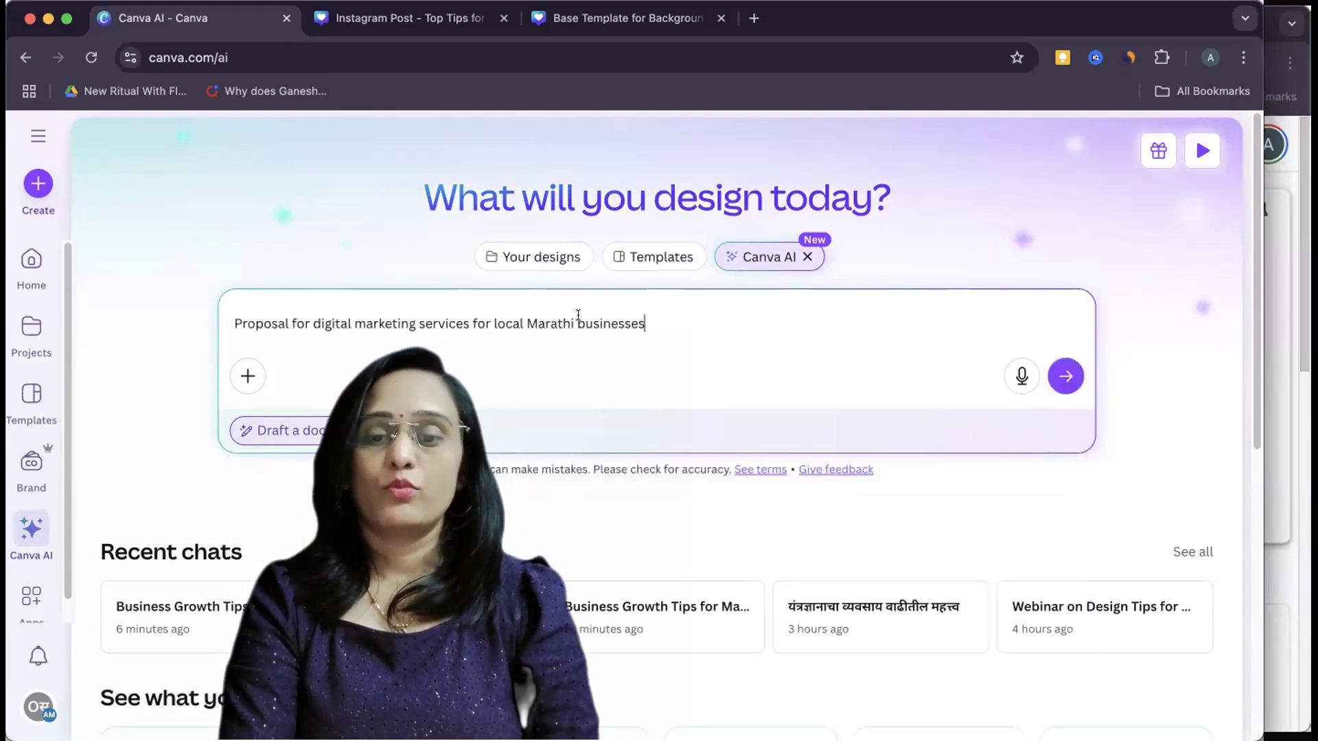
pyautogui.write('.')
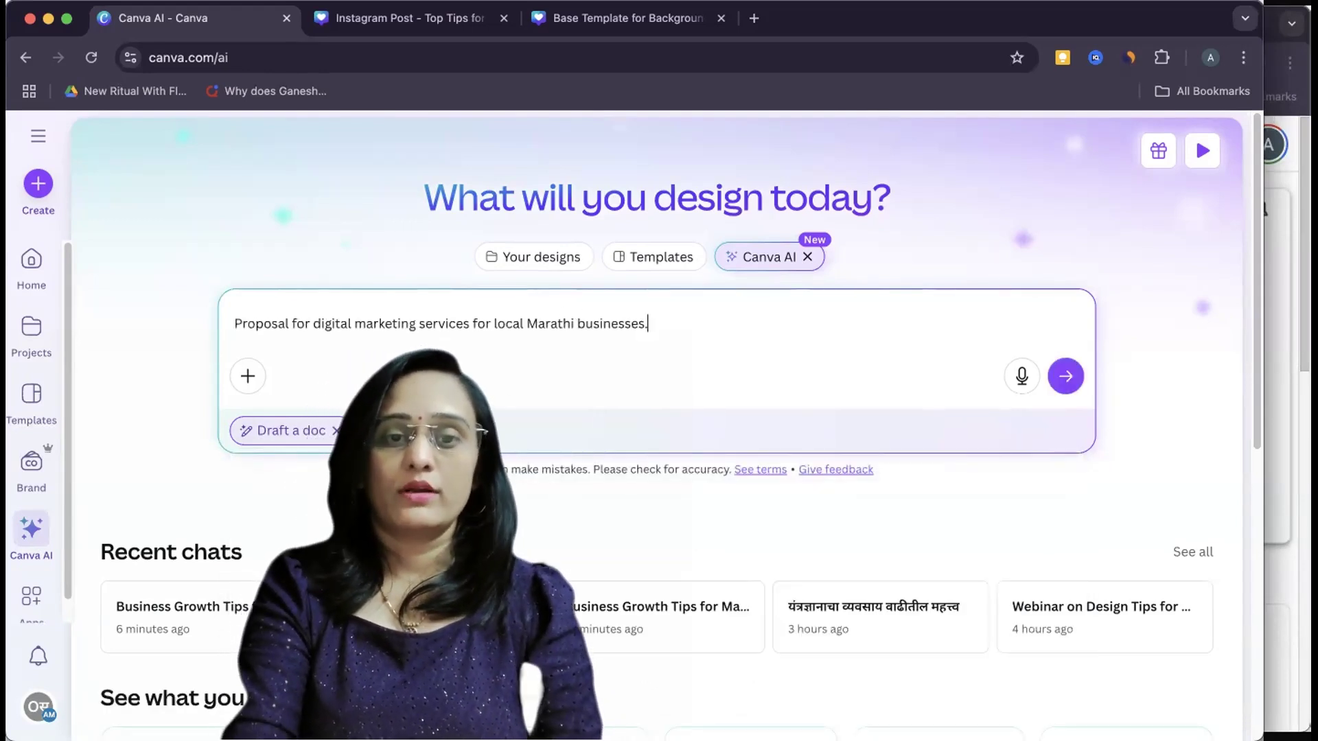
pyautogui.click(1068, 379)
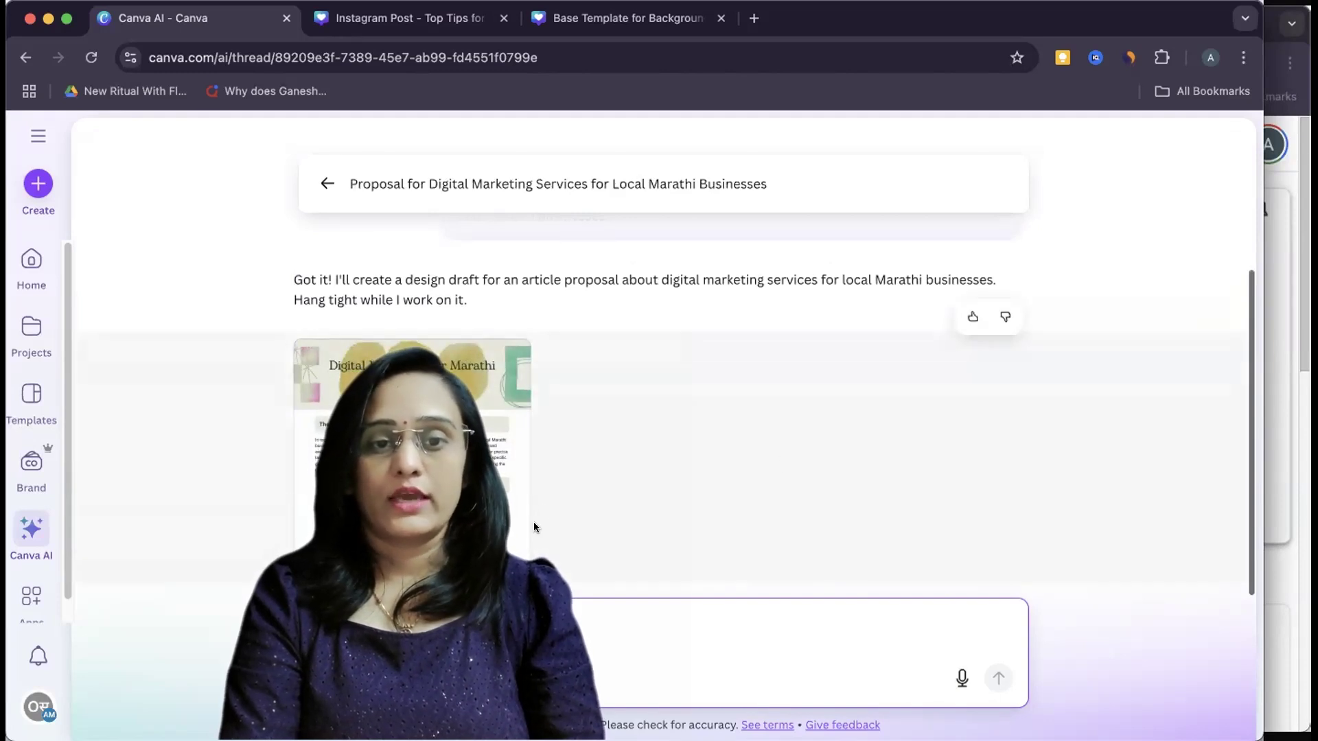
# Open the preview of the generated article and read it through to the conclusion.
pyautogui.click(338, 412)
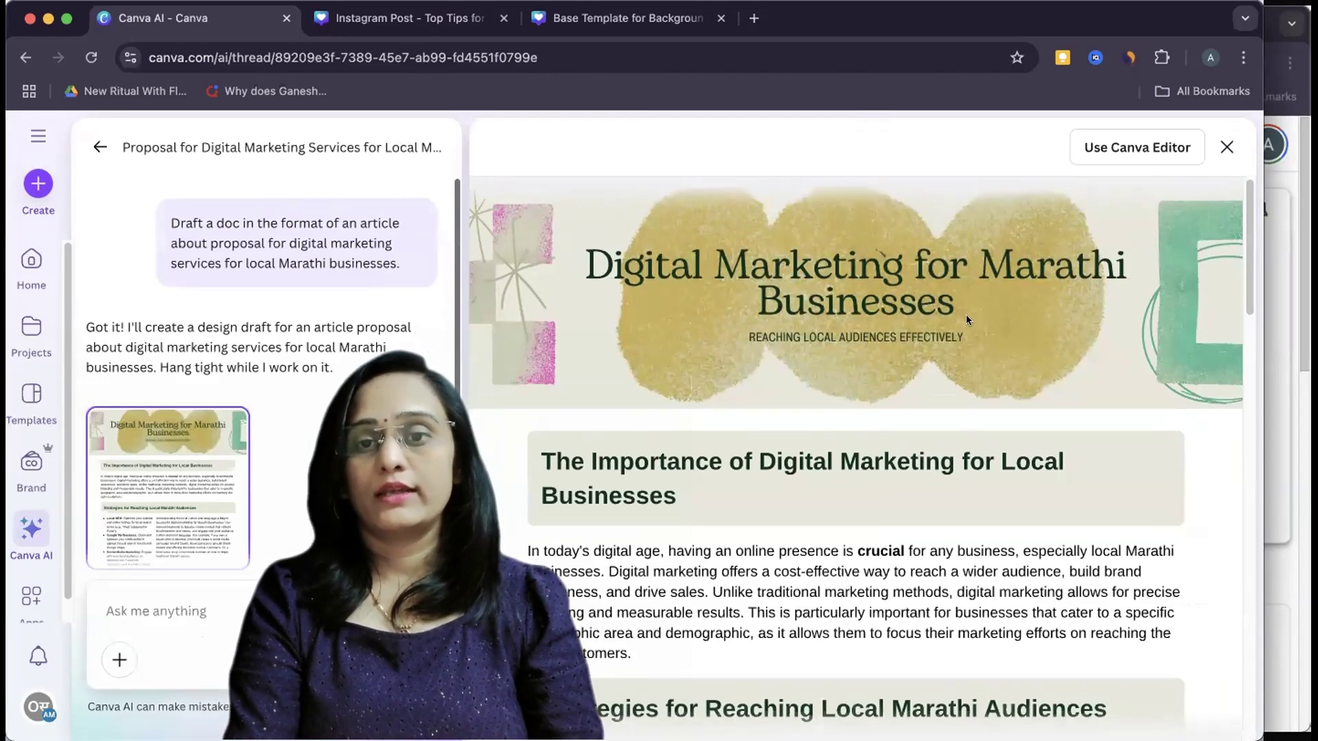
pyautogui.scroll(-8, 855, 433)
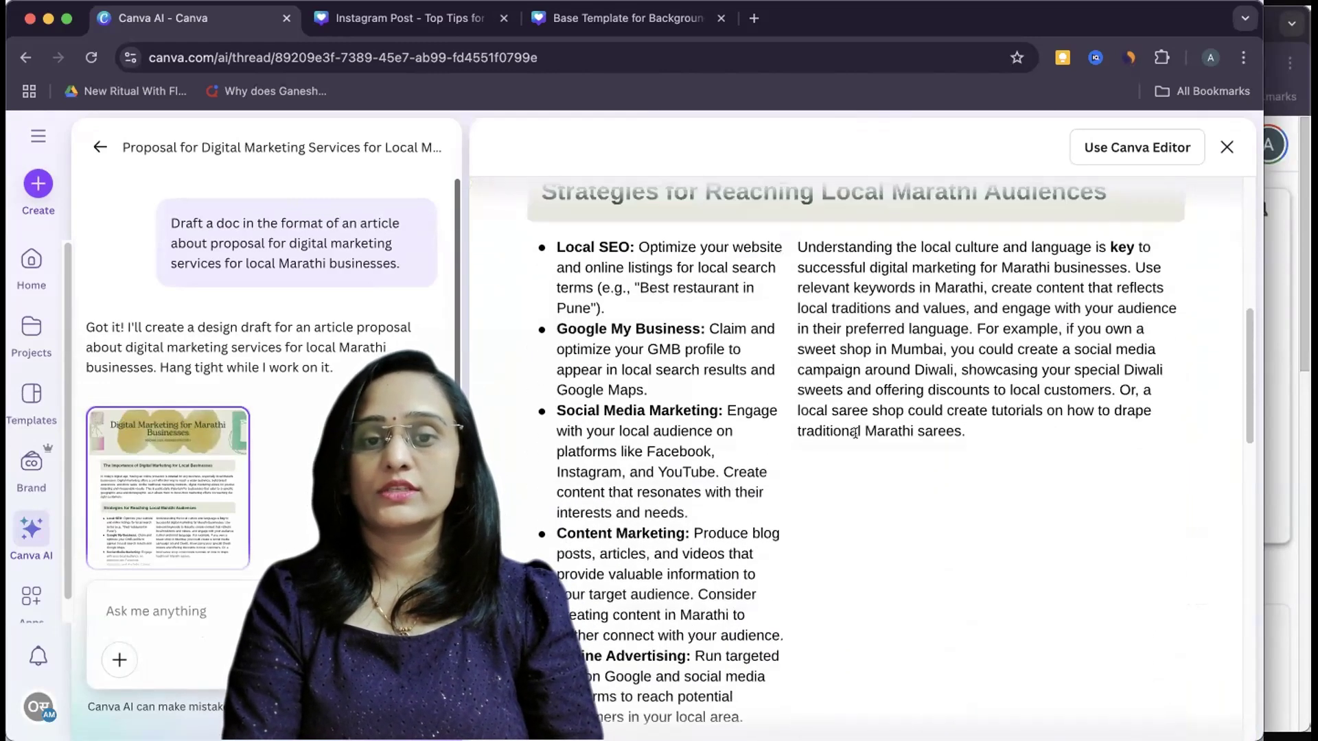
pyautogui.scroll(-10, 854, 433)
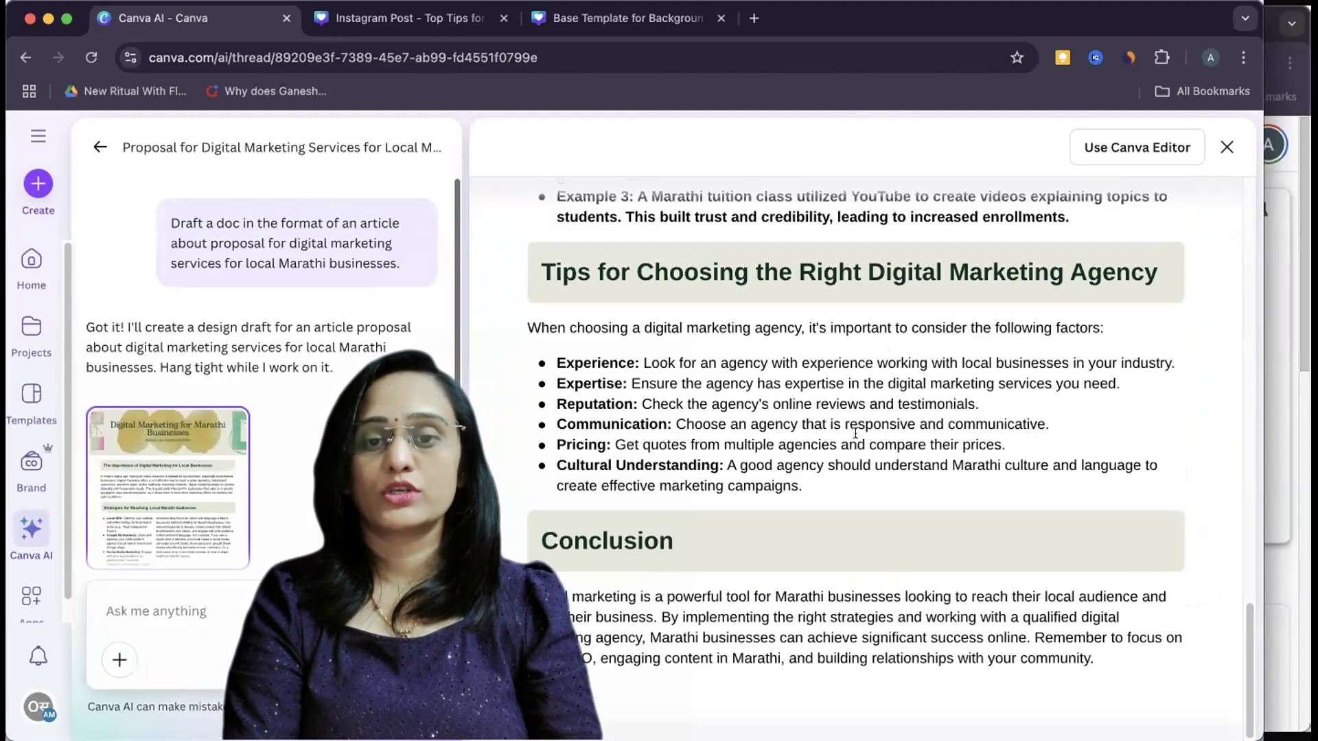
pyautogui.scroll(15, 854, 432)
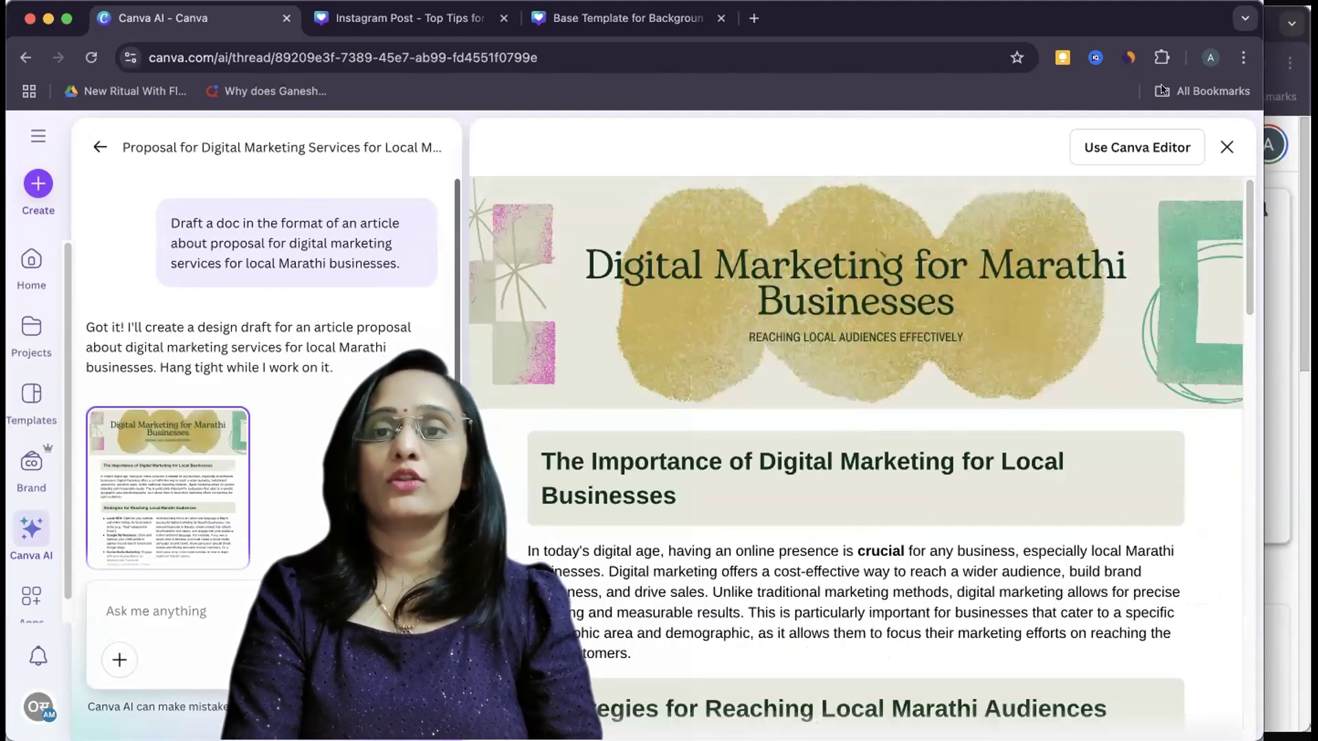
# Open the digital marketing article in the Canva editor and look through its sections to the end.
pyautogui.click(1136, 146)
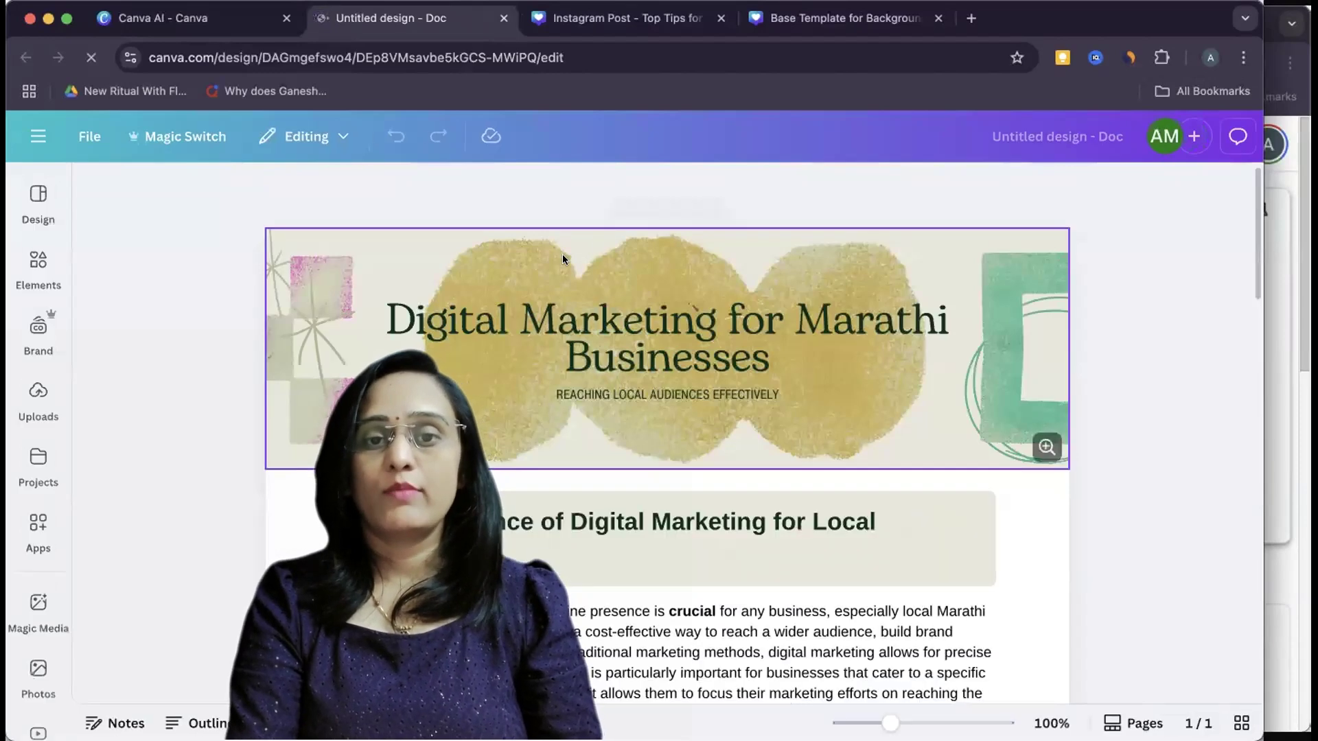
pyautogui.click(562, 254)
pyautogui.scroll(-1, 712, 534)
pyautogui.scroll(-10, 713, 535)
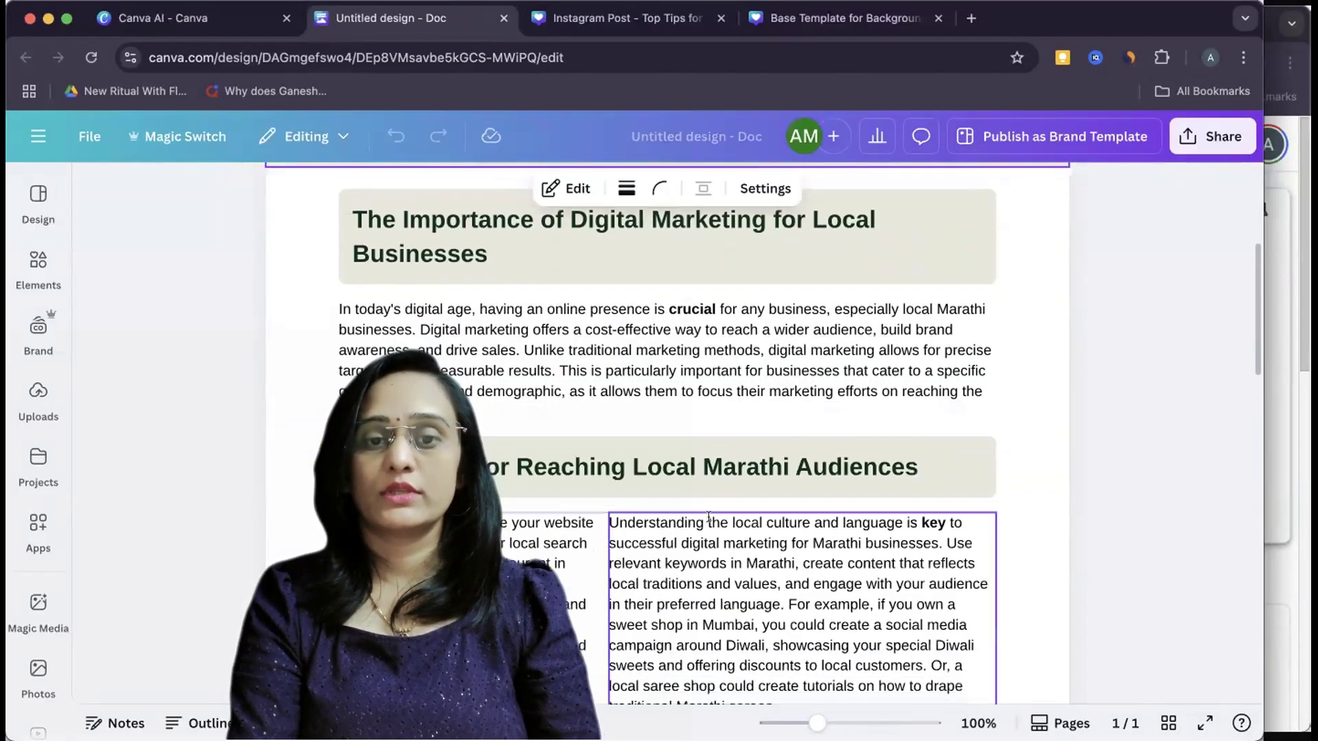
pyautogui.click(729, 459)
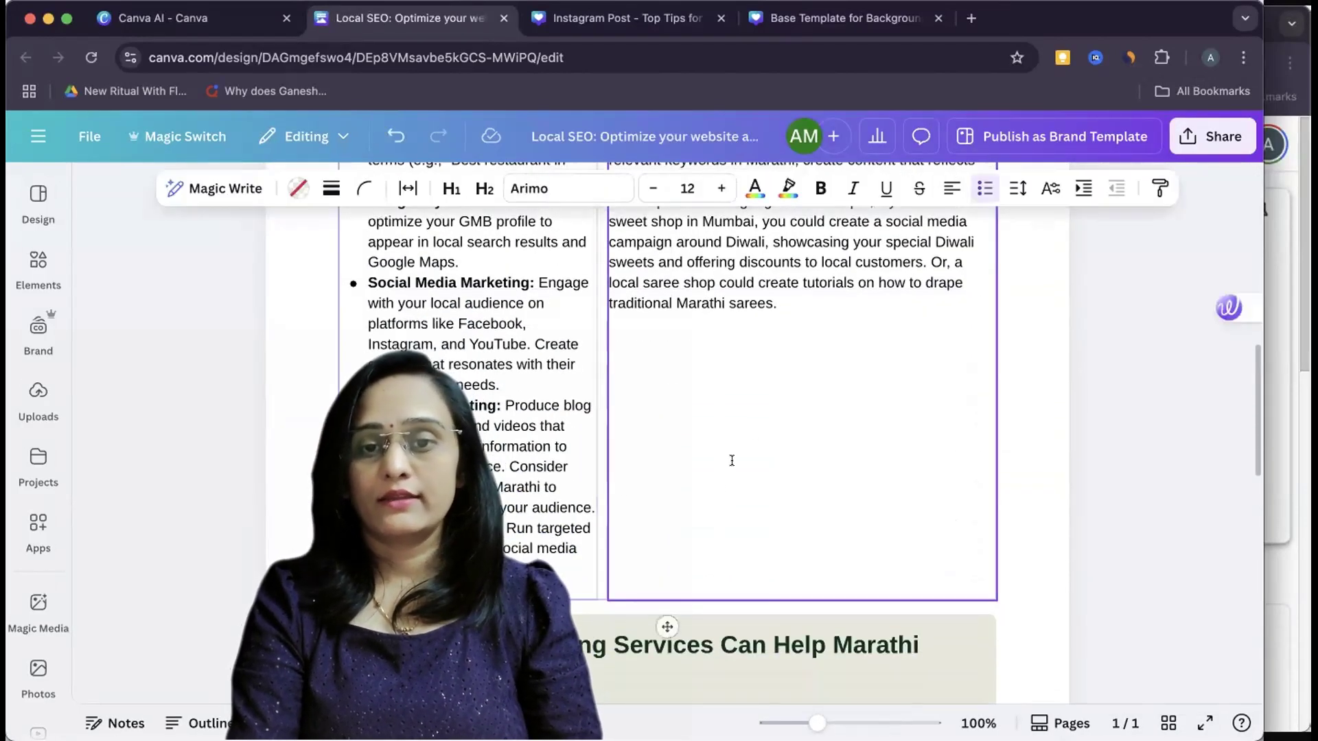
pyautogui.scroll(-10, 753, 457)
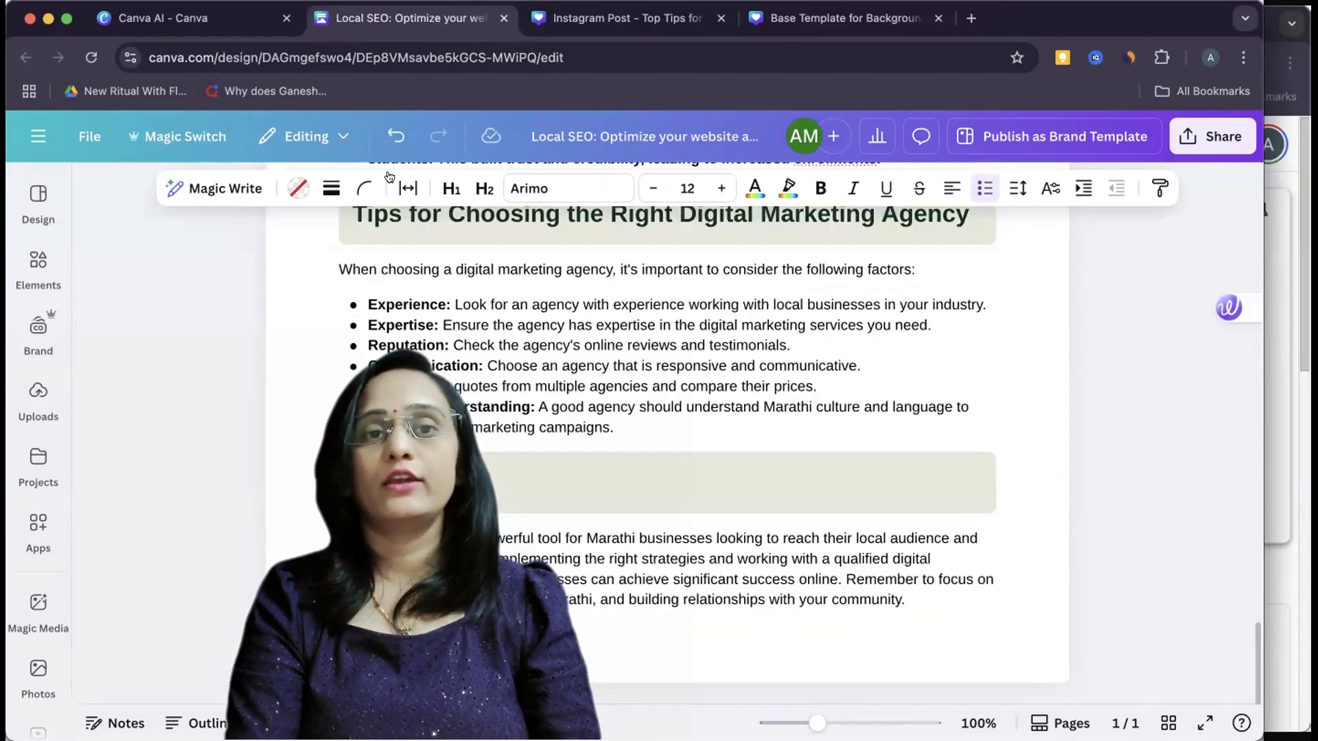
# Go back to Canva AI, close the article preview and chat, and choose the "Code for me" mode.
pyautogui.click(192, 17)
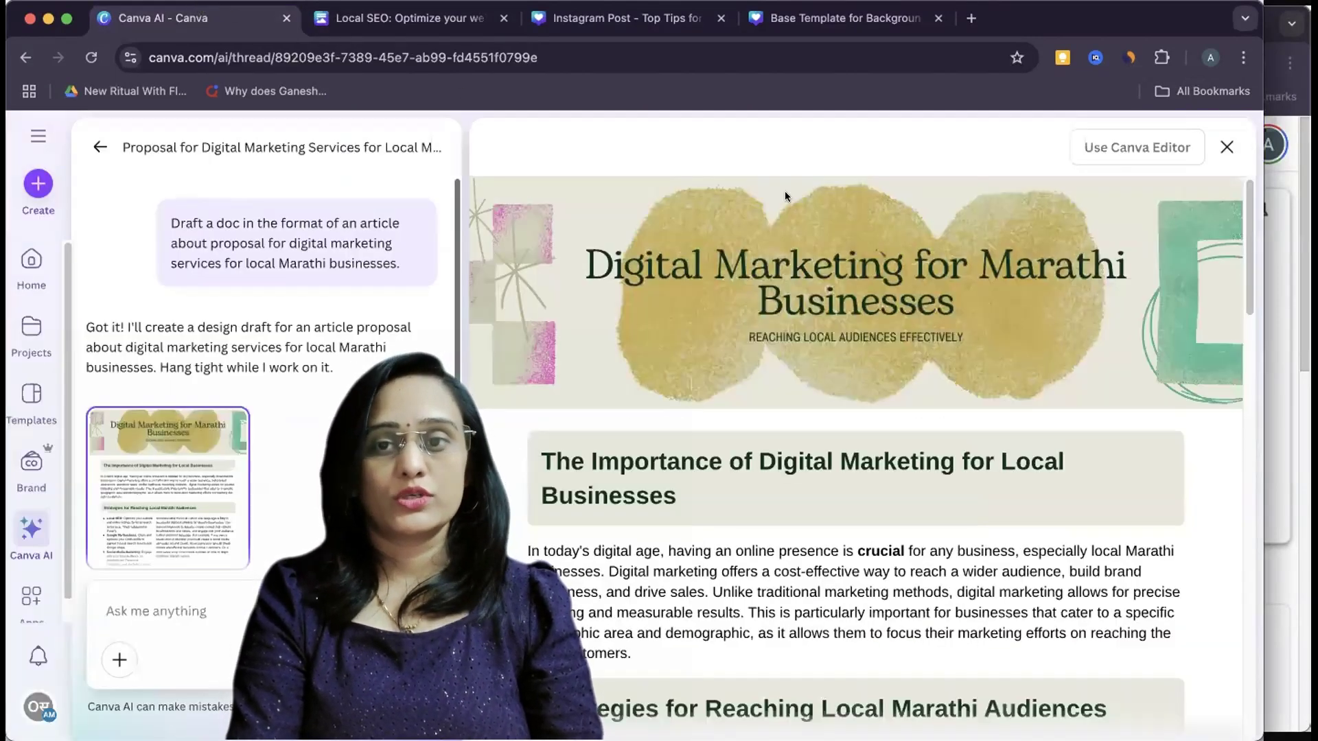
pyautogui.click(1226, 147)
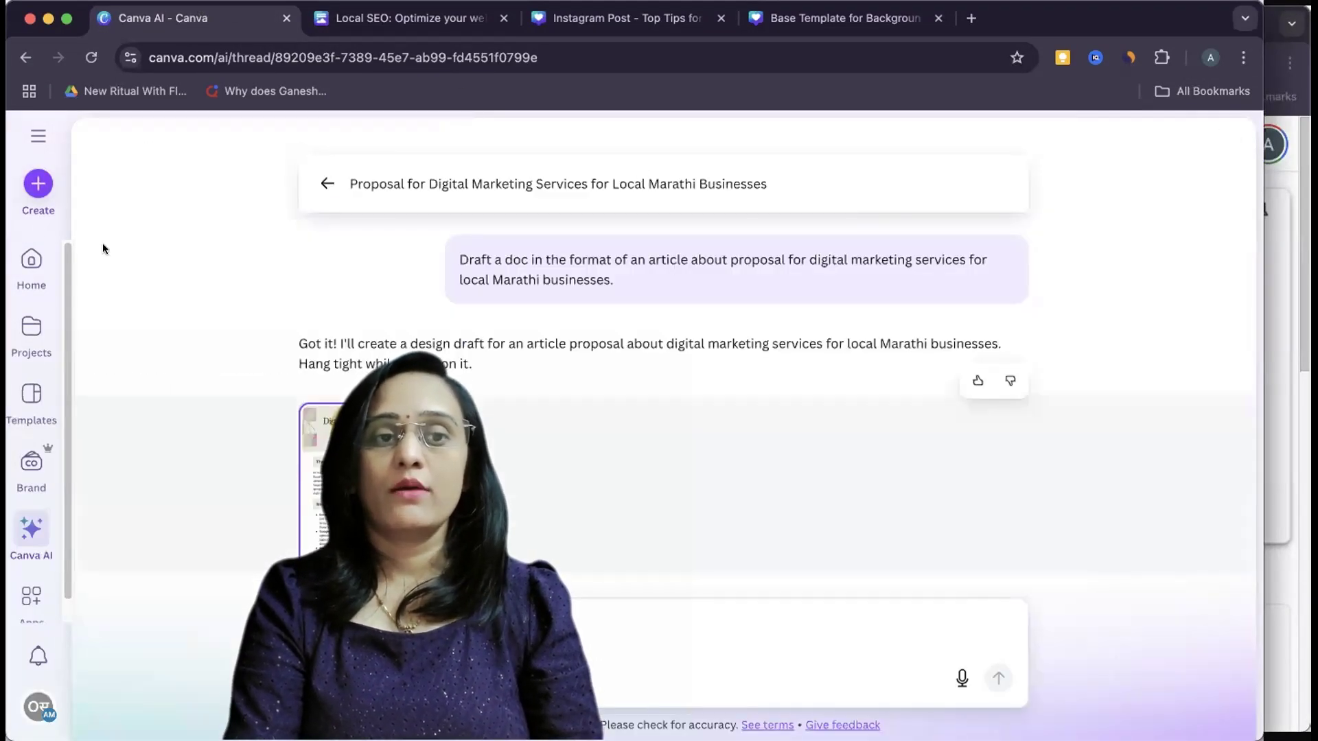
pyautogui.click(357, 186)
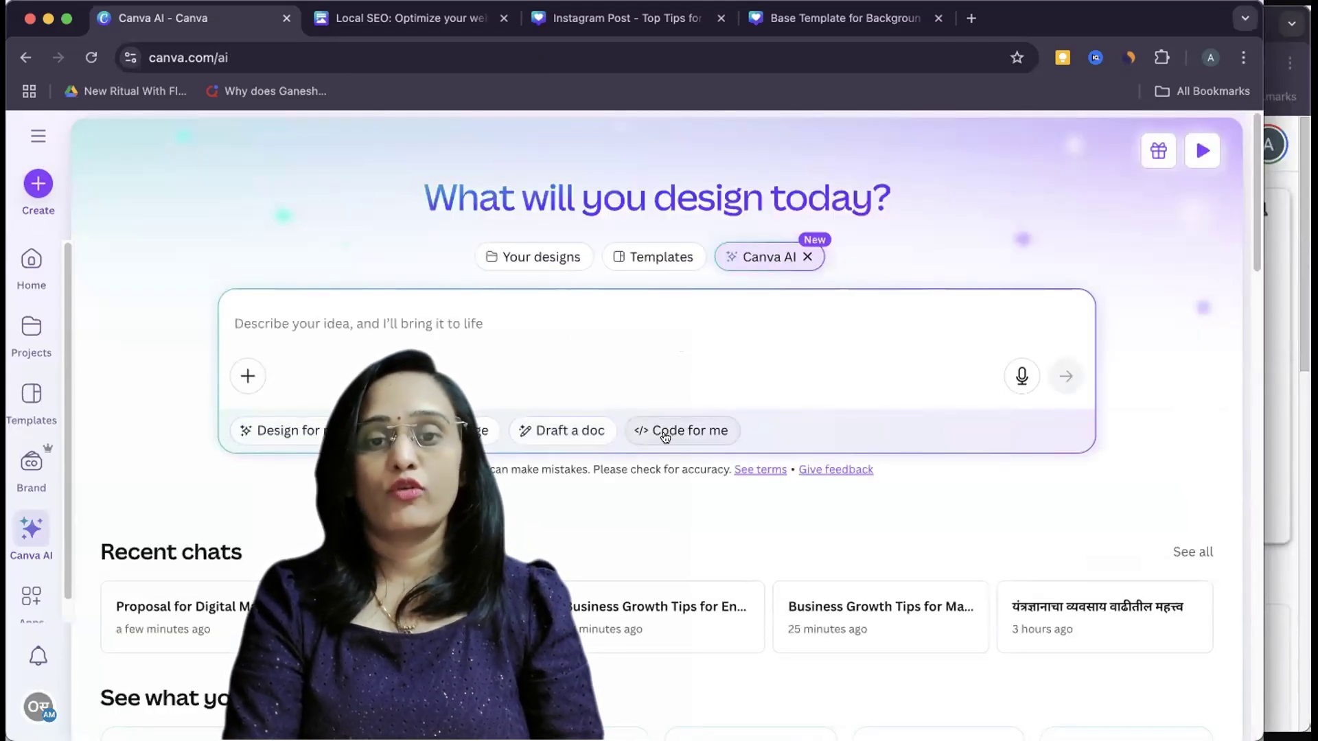
pyautogui.click(665, 434)
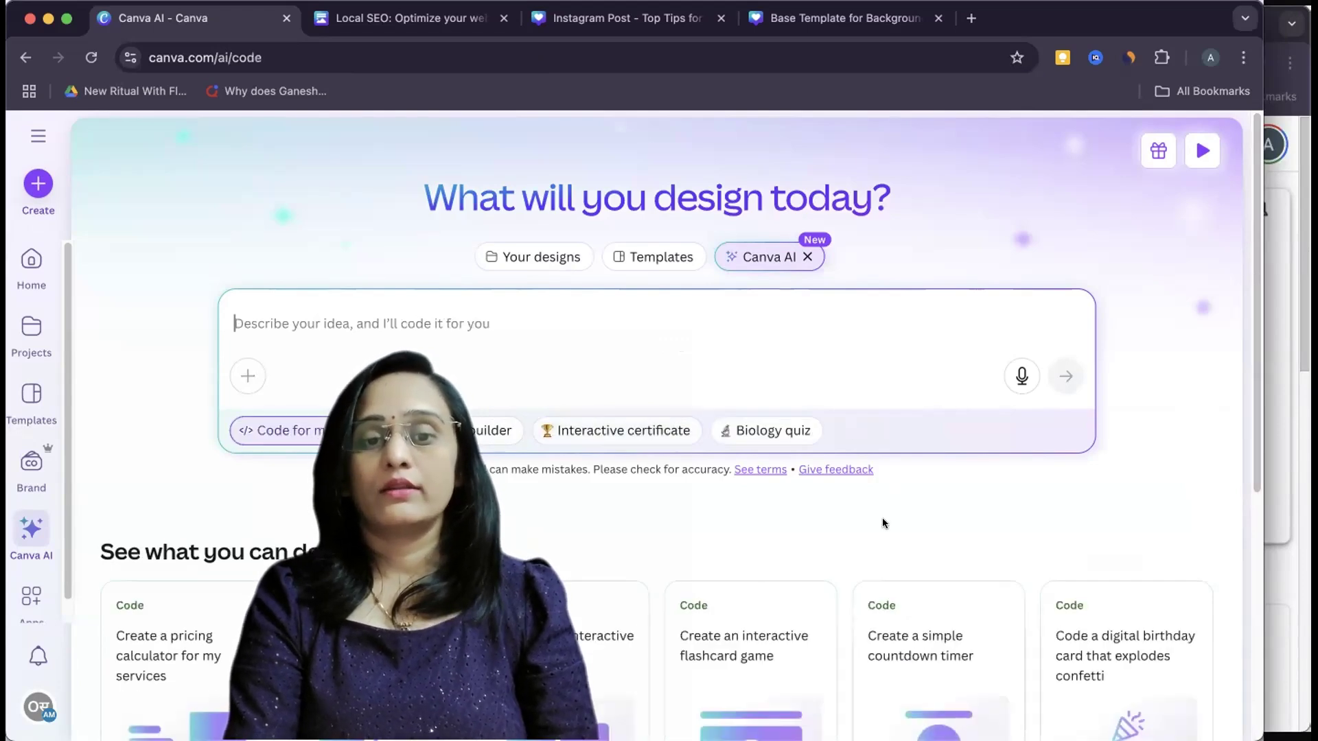
# Browse the code examples and load the prompt "Make me an interactive menu for my restaurant.".
pyautogui.scroll(-3, 883, 523)
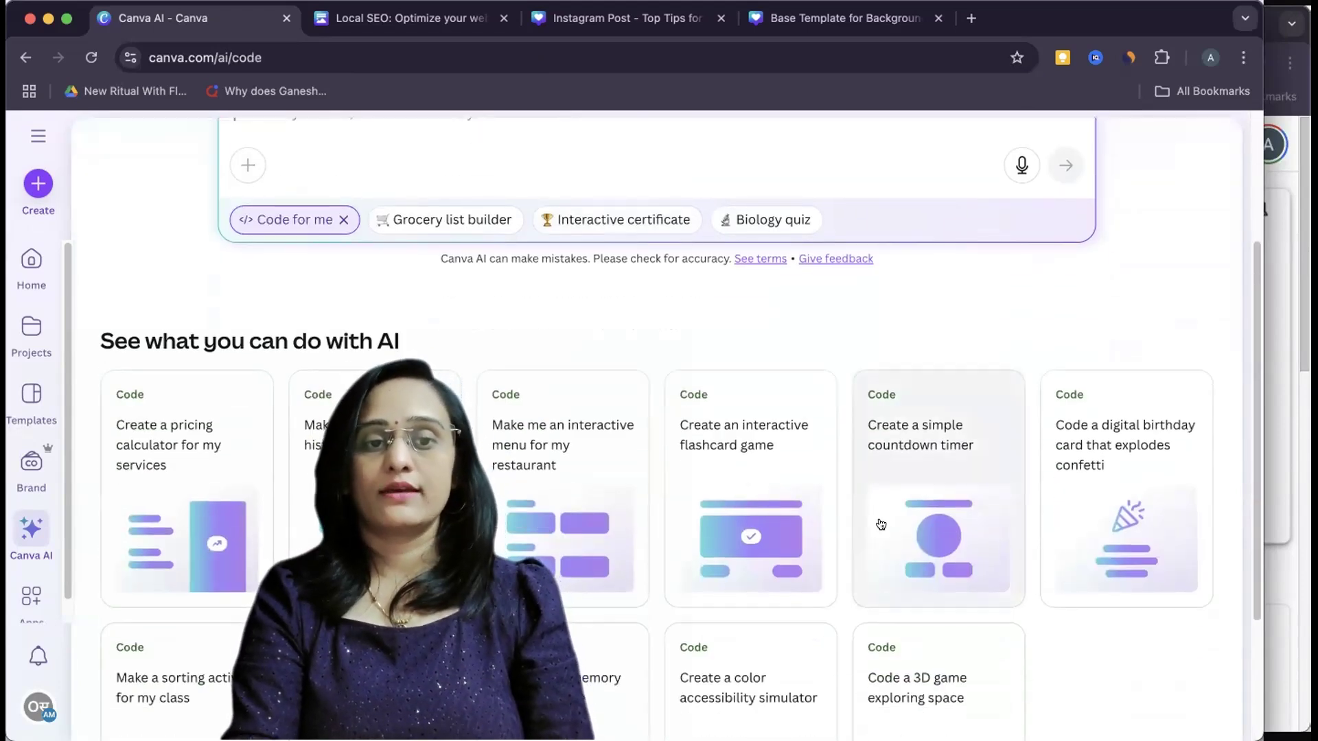
pyautogui.scroll(-3, 1045, 506)
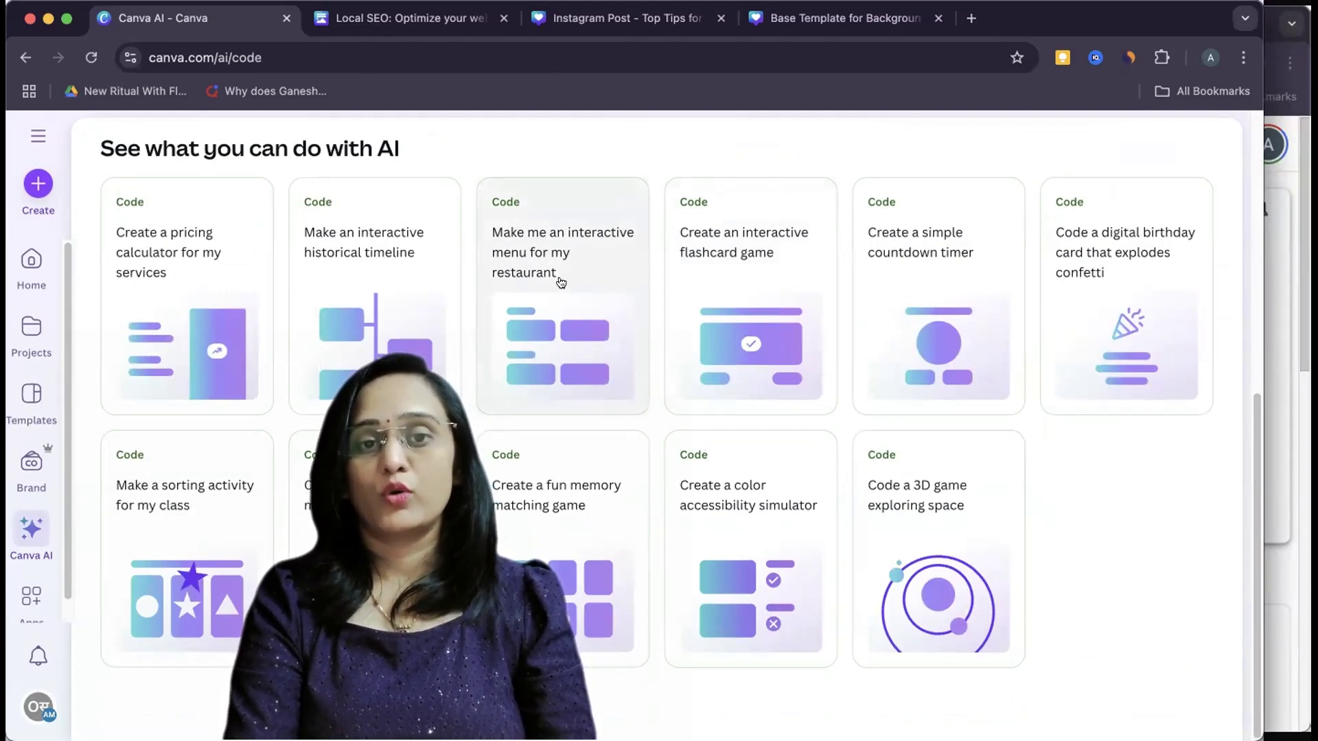
pyautogui.click(575, 349)
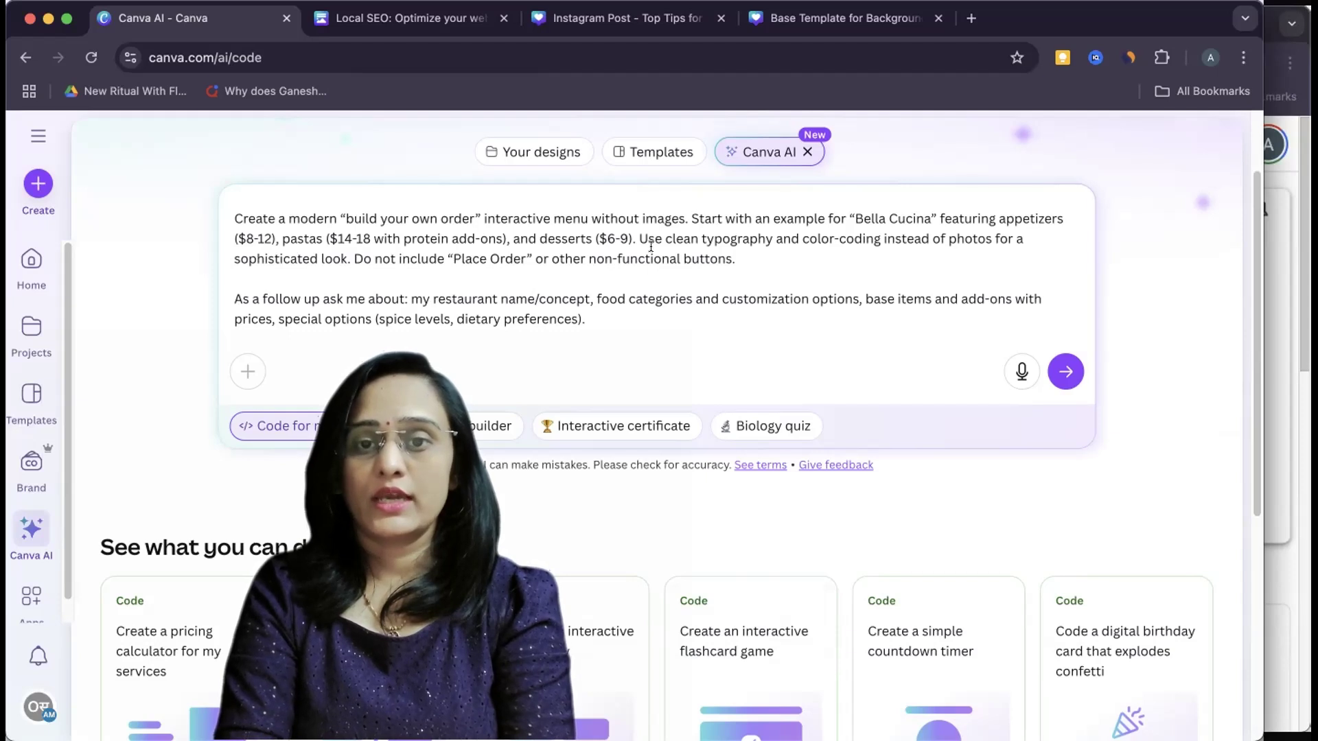
# Set the prompt's prices to Rs.80-120 for appetizers, Rs.140-180 for pastas and Rs. 60-90 for desserts, then generate the menu.
pyautogui.click(234, 233)
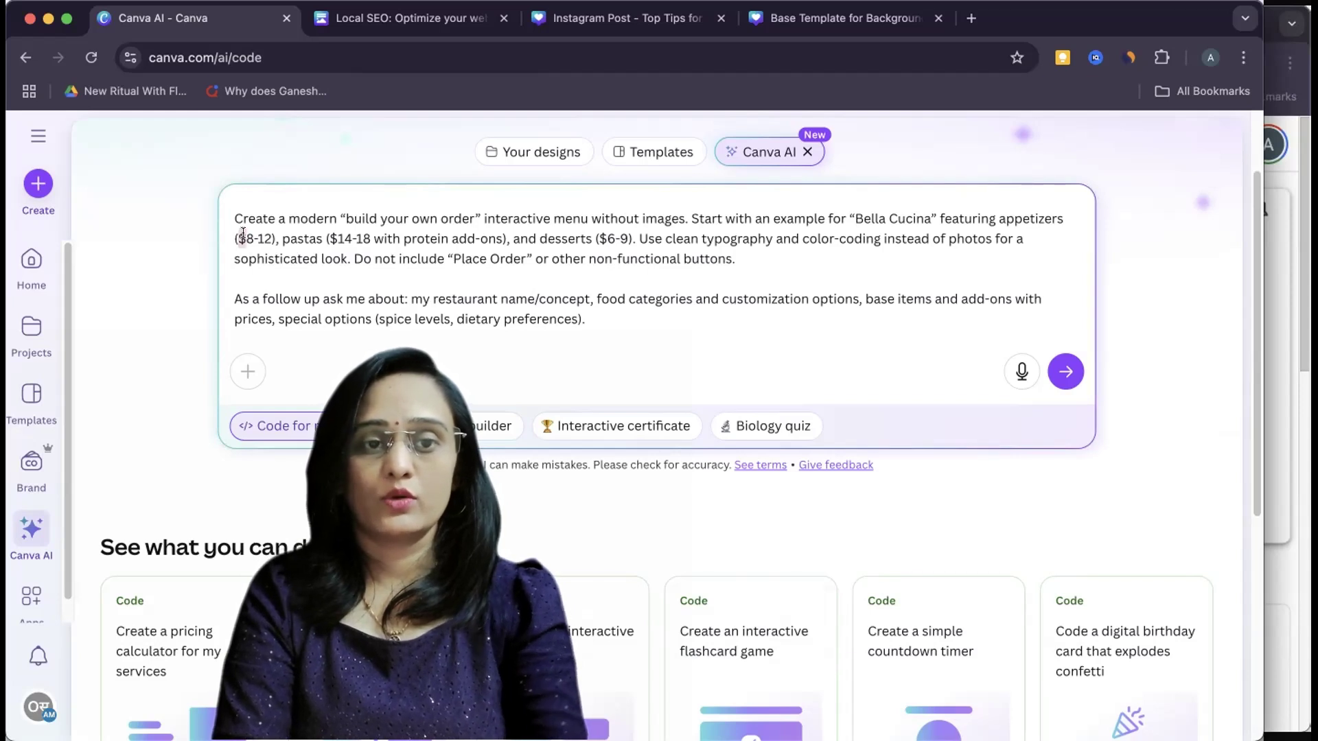
pyautogui.moveTo(242, 238); pyautogui.dragTo(272, 238)
pyautogui.write('Rs.80-120')
pyautogui.moveTo(331, 238); pyautogui.dragTo(371, 239)
pyautogui.write('Rs.140-180')
pyautogui.click(612, 238)
pyautogui.press('BackSpace')
pyautogui.write('Rs')
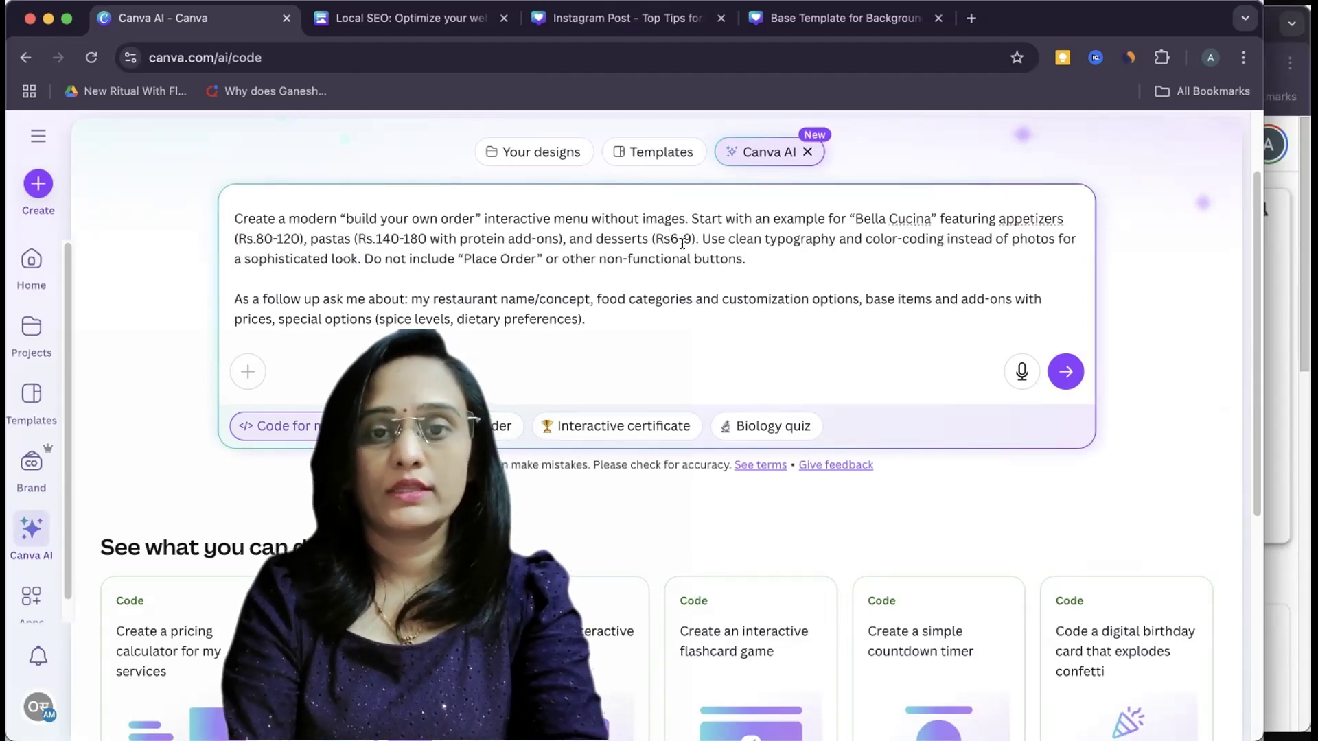
pyautogui.write('. 60')
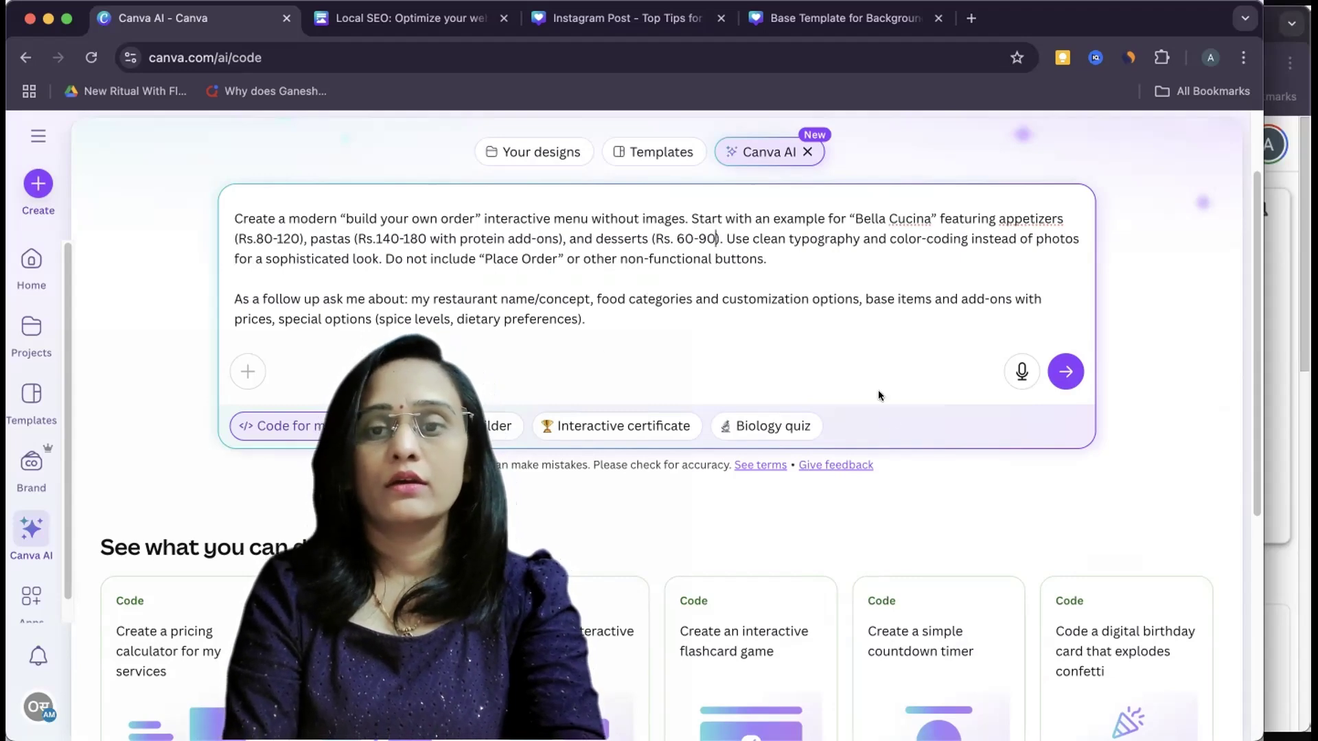
pyautogui.click(1066, 374)
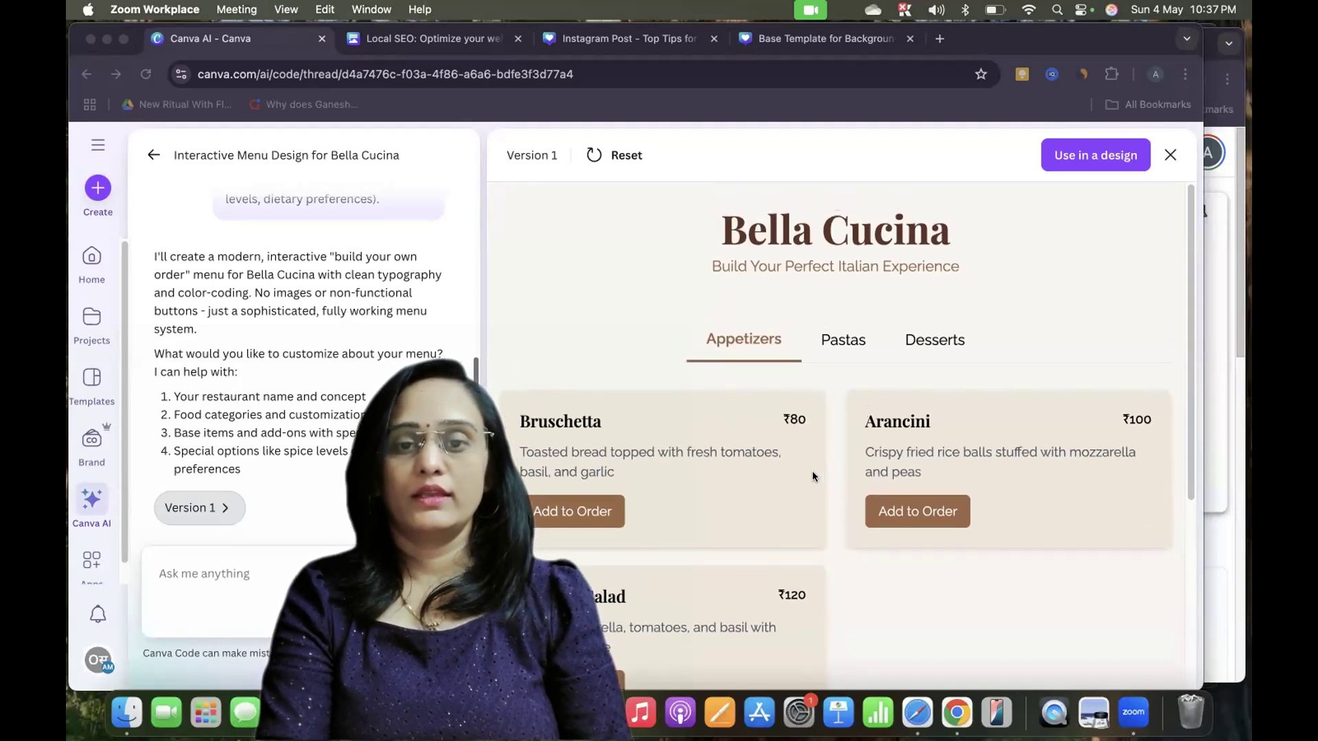
# Check the generated menu's Pastas and Desserts categories, down to the order summary.
pyautogui.click(849, 345)
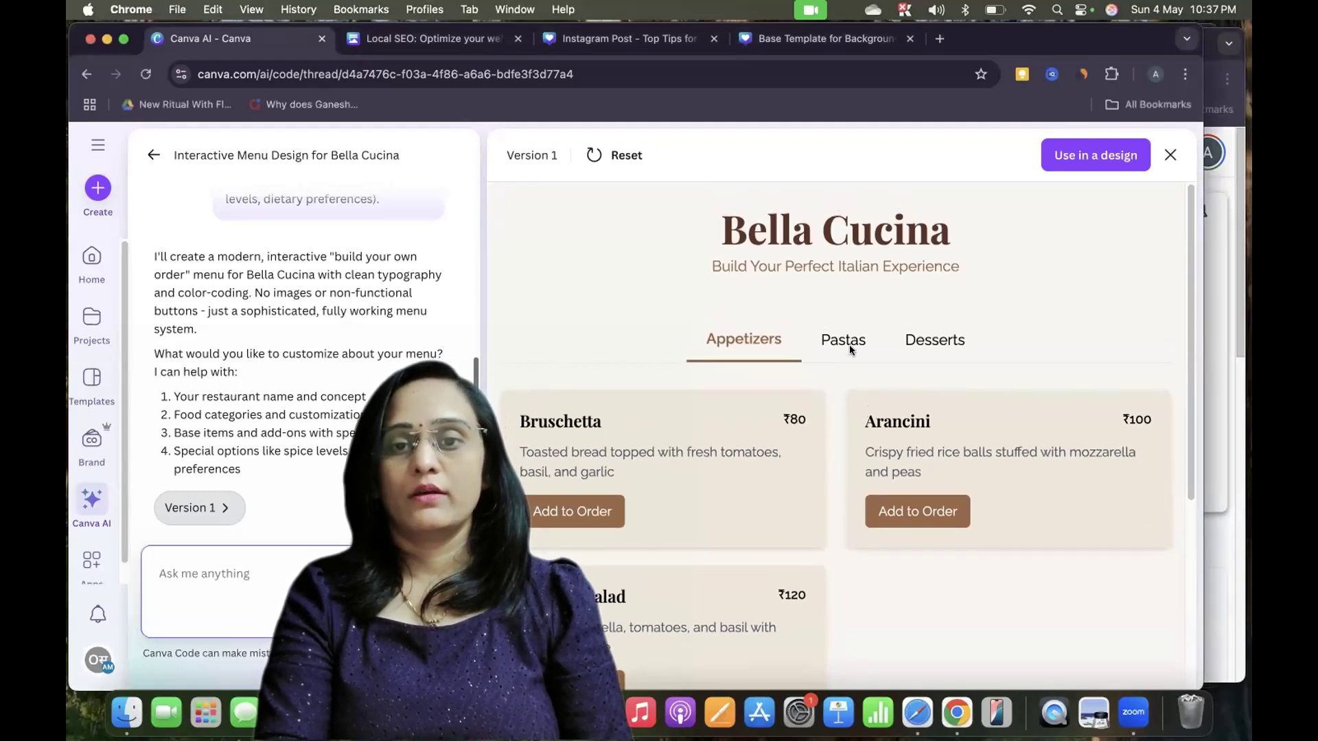
pyautogui.click(850, 344)
pyautogui.click(919, 341)
pyautogui.scroll(-5, 796, 522)
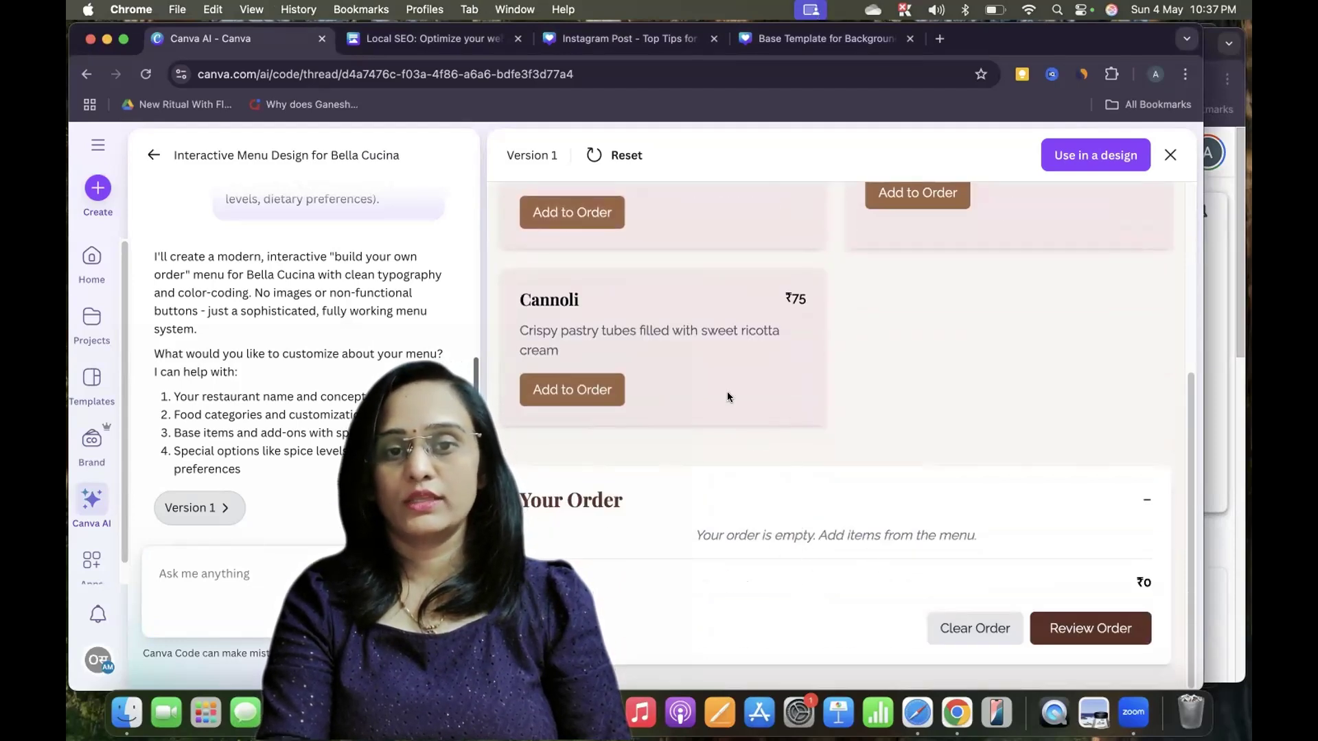
# Test the menu's ordering by adding the Cannoli to the order and clearing the order.
pyautogui.click(589, 388)
pyautogui.scroll(-2, 690, 599)
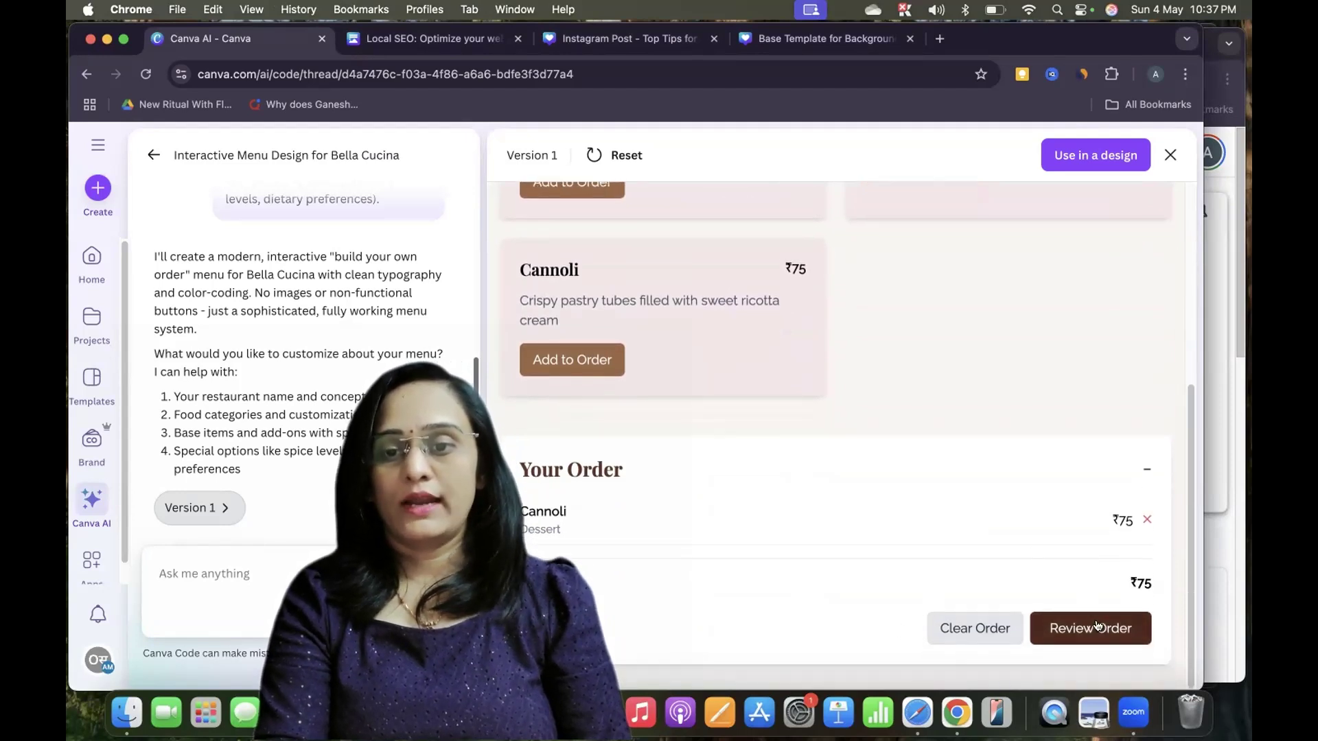
pyautogui.click(980, 630)
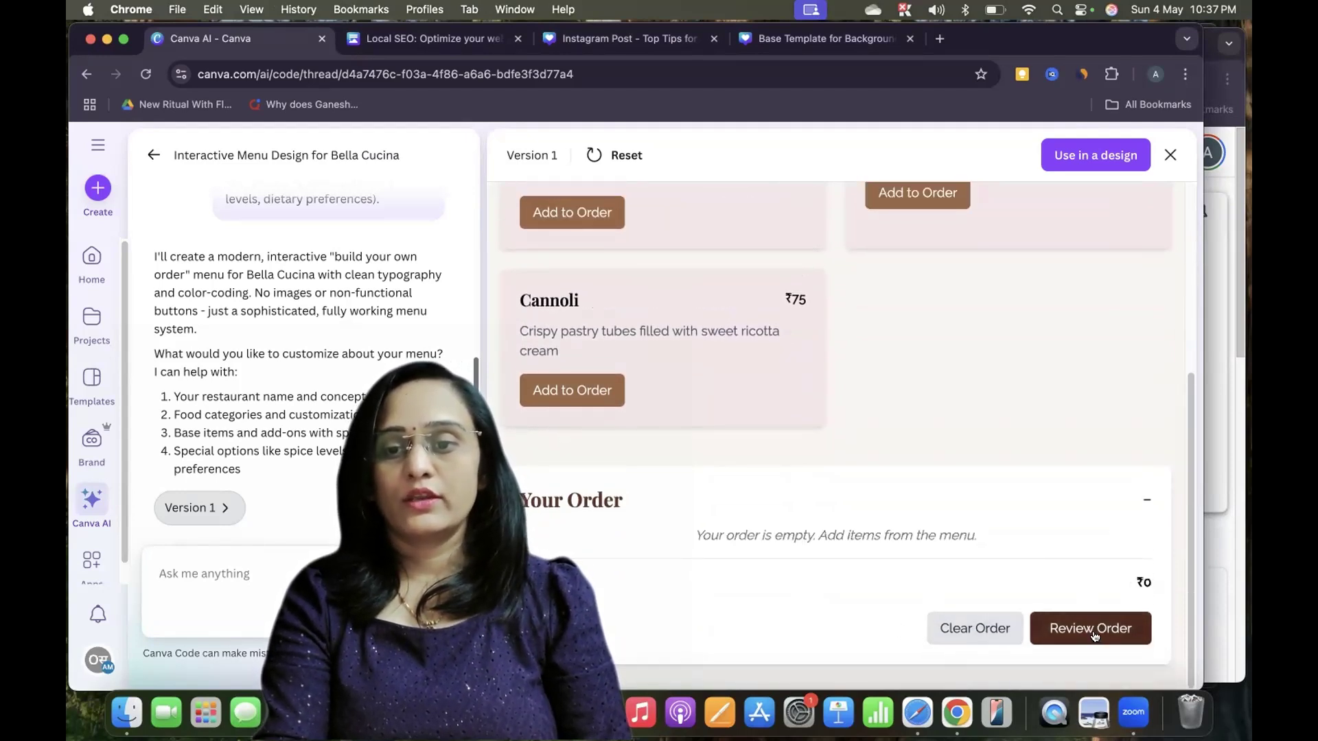
pyautogui.scroll(5, 1046, 527)
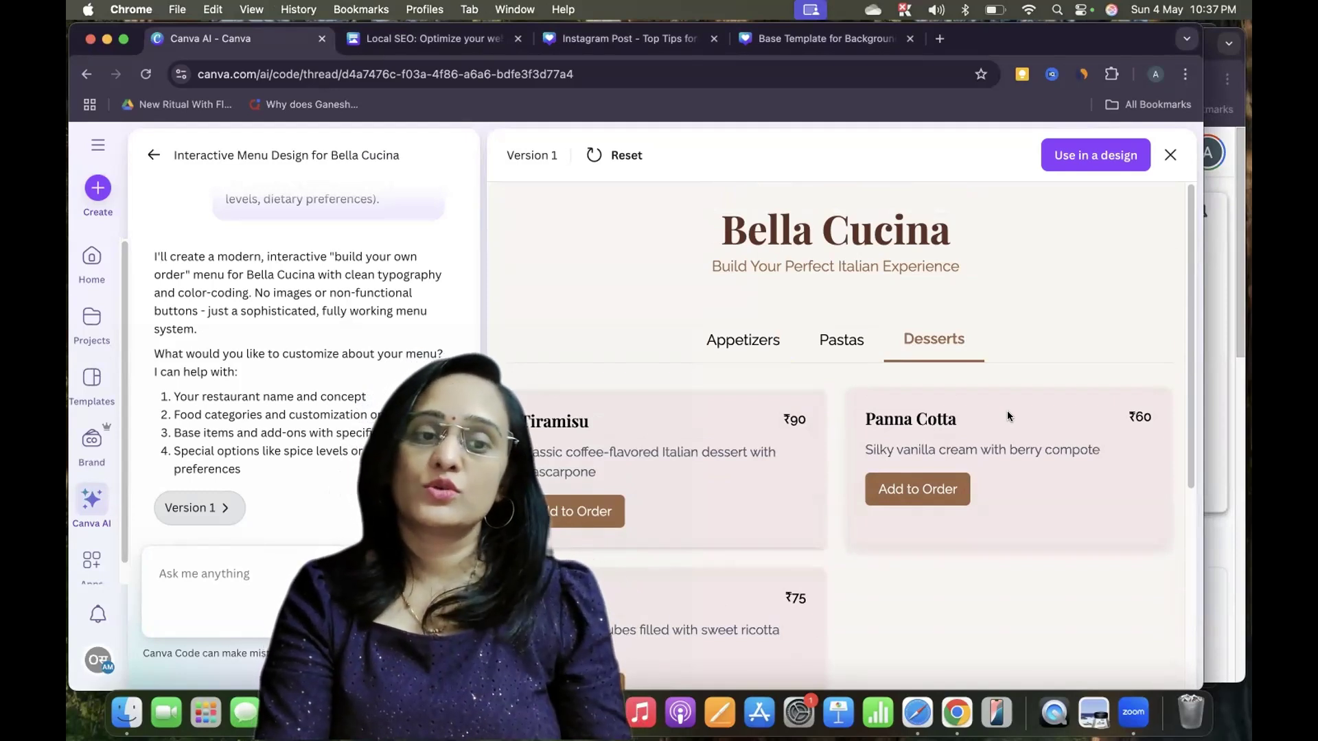
# Start a follow-up request in the menu design chat.
pyautogui.click(173, 575)
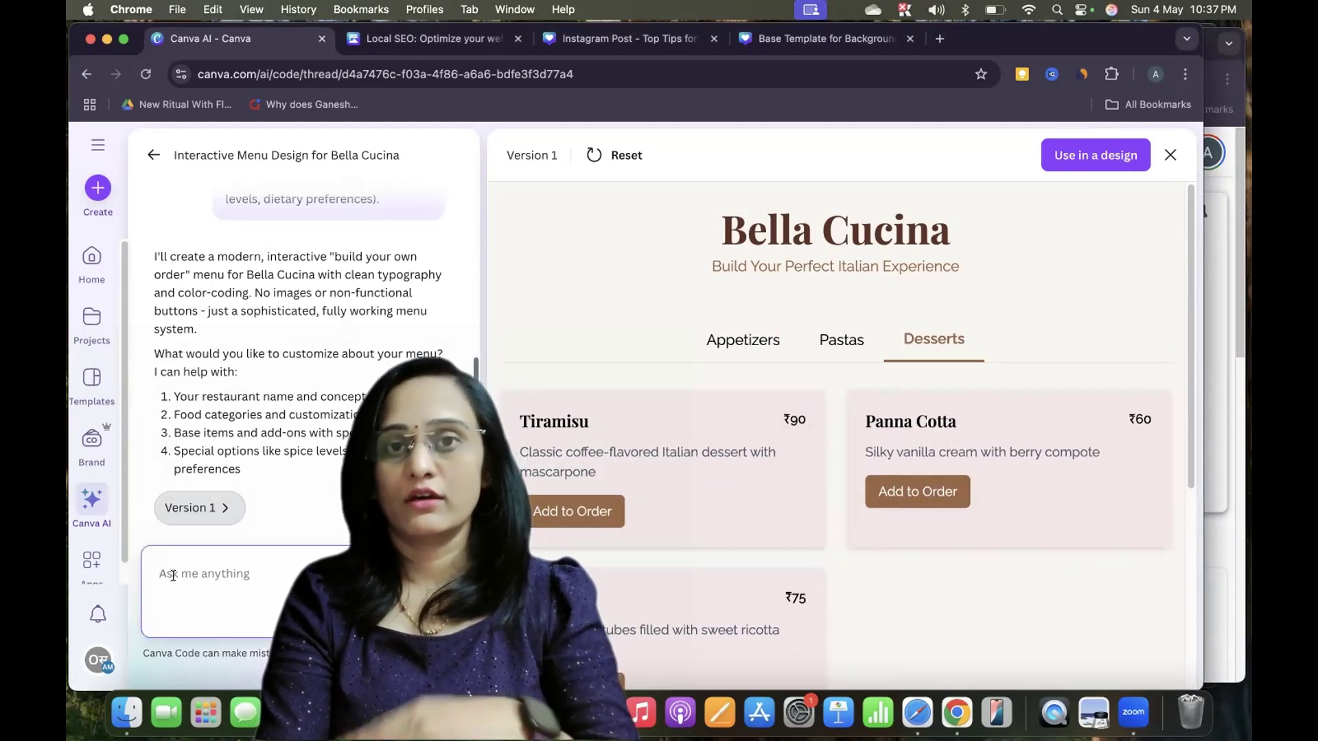